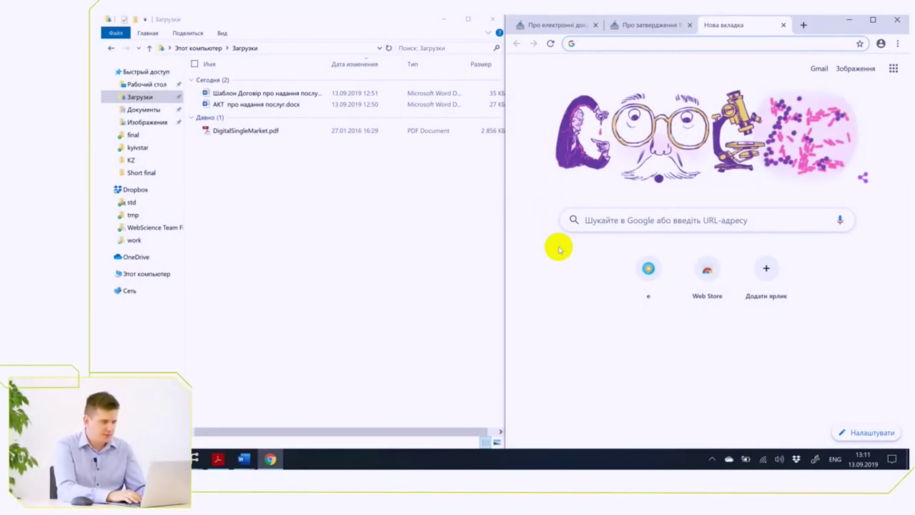
Load the edoc.link site in Chrome
{"action": "type", "text": "ed"}
{"action": "key", "text": "Right"}
{"action": "key", "text": "Return"}
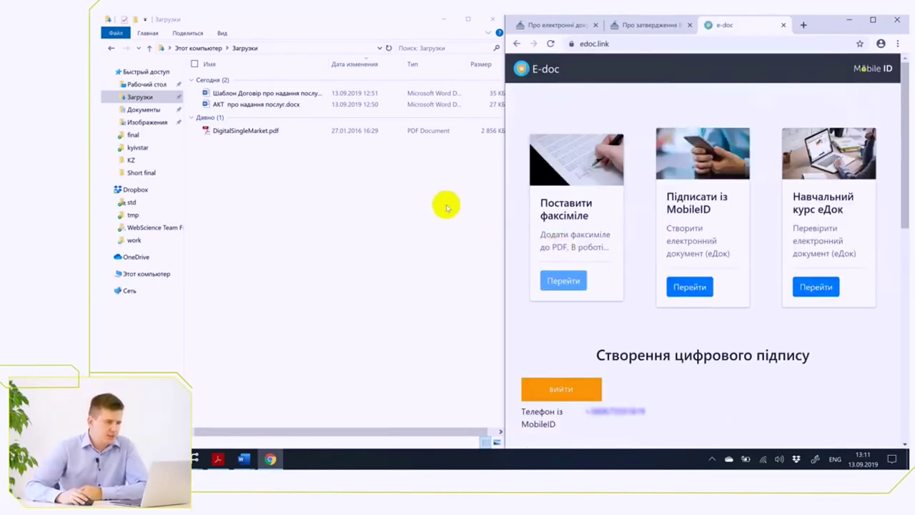
Scroll down to the 'Створення цифрового підпису' signature-creation form
{"action": "left_click", "coordinate": [481, 210]}
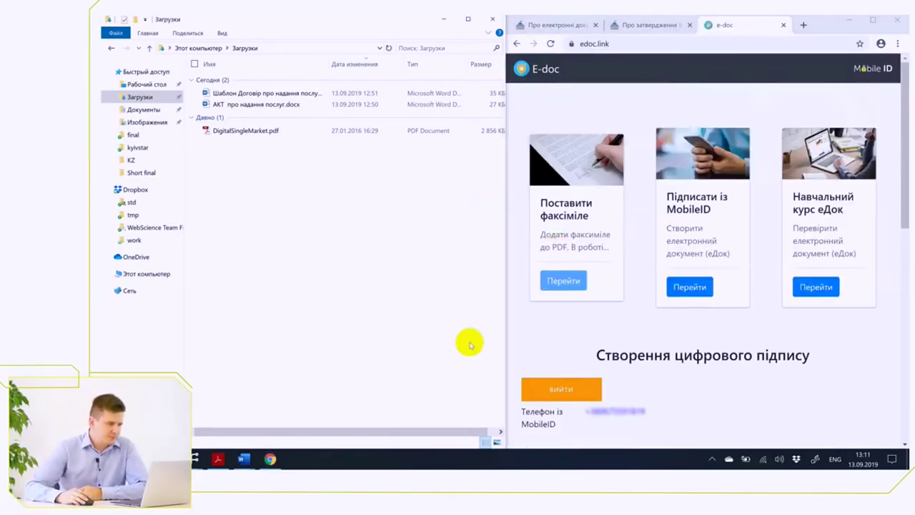
{"action": "scroll", "coordinate": [607, 327], "scroll_direction": "down", "scroll_amount": 10}
{"action": "left_click_drag", "start_coordinate": [528, 417], "coordinate": [664, 413]}
{"action": "scroll", "coordinate": [663, 414], "scroll_direction": "up", "scroll_amount": 1}
{"action": "scroll", "coordinate": [662, 411], "scroll_direction": "up", "scroll_amount": 15}
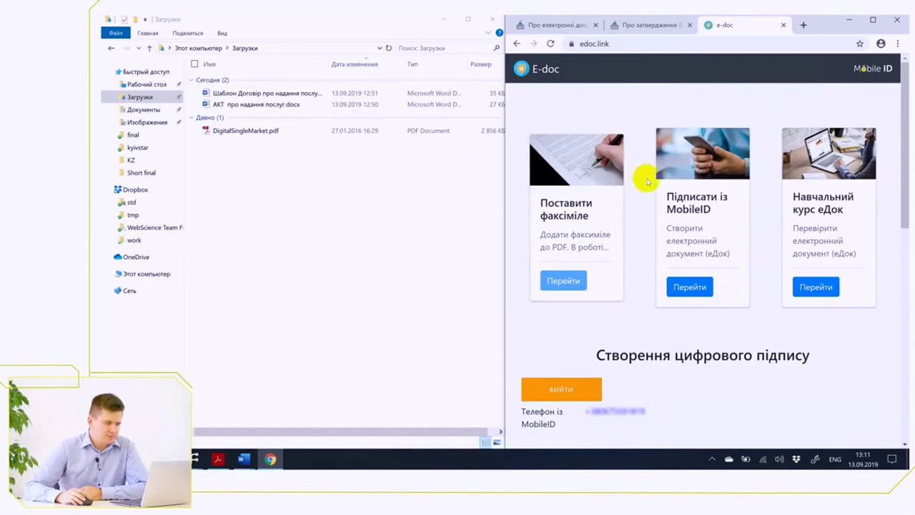
{"action": "scroll", "coordinate": [644, 185], "scroll_direction": "down", "scroll_amount": 2}
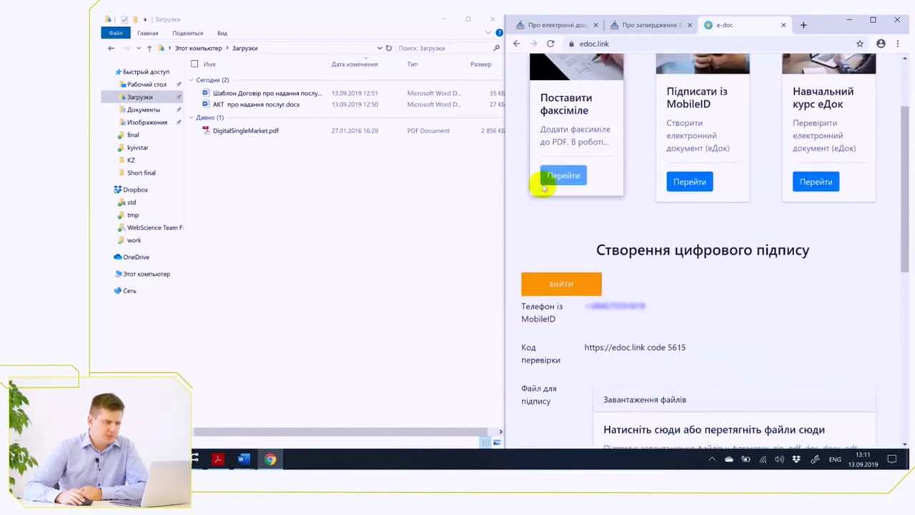
{"action": "double_click", "coordinate": [289, 106]}
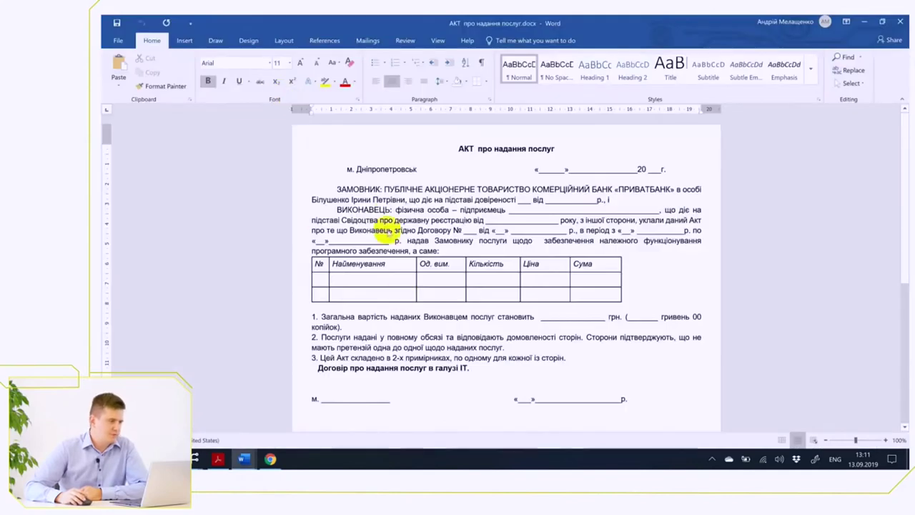
{"action": "double_click", "coordinate": [418, 241]}
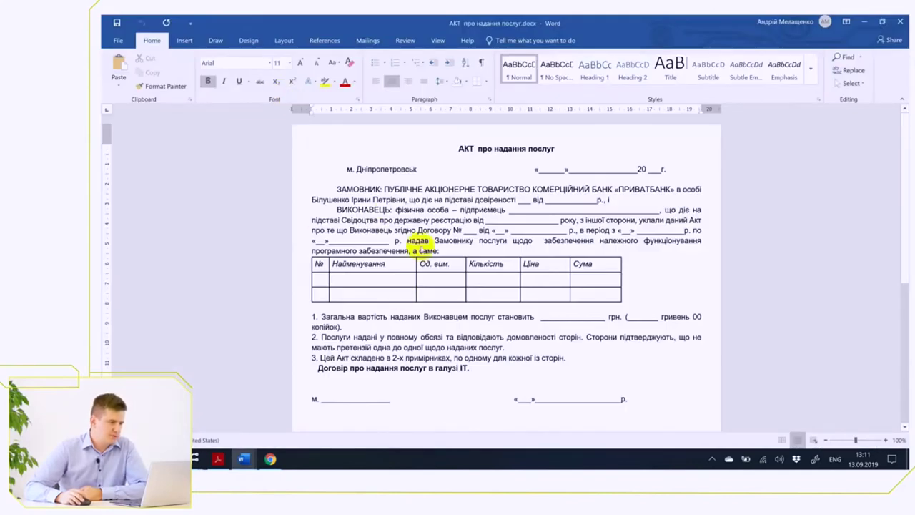
{"action": "scroll", "coordinate": [421, 243], "scroll_direction": "down", "scroll_amount": 6}
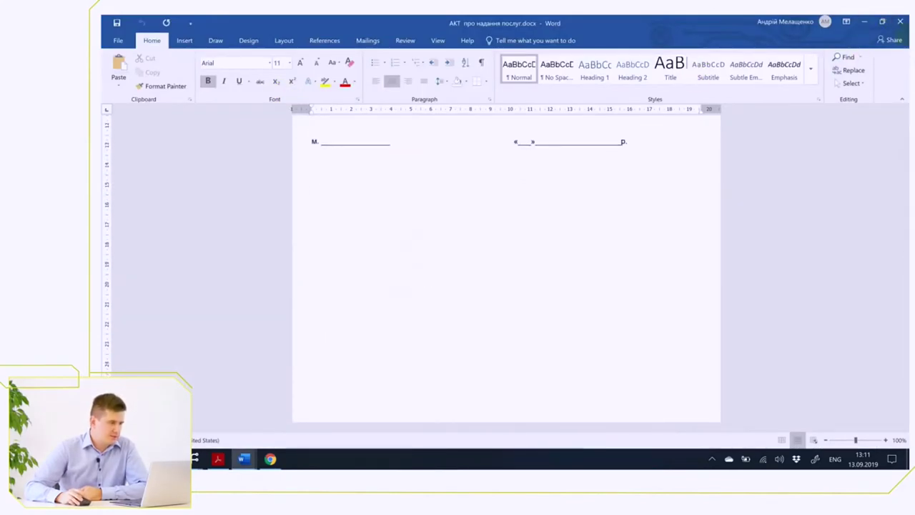
{"action": "left_click", "coordinate": [865, 23]}
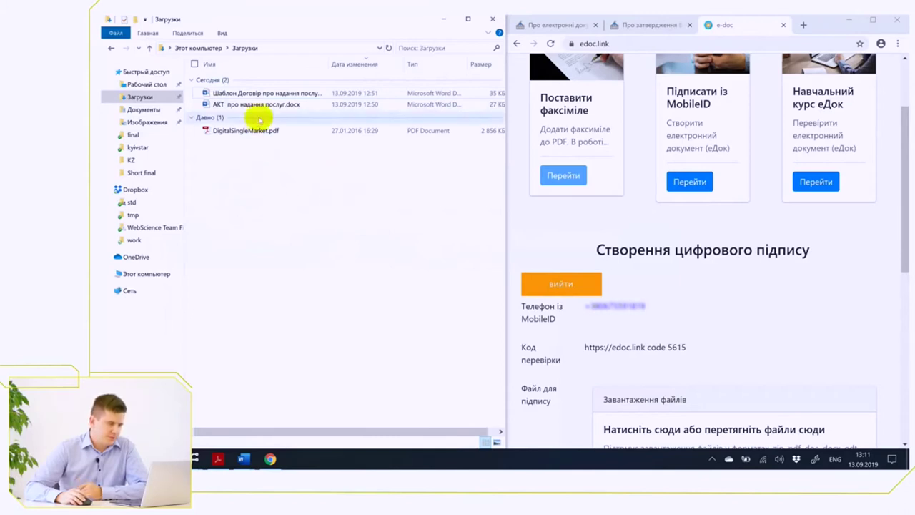
{"action": "left_click", "coordinate": [254, 94]}
{"action": "left_click", "coordinate": [735, 296]}
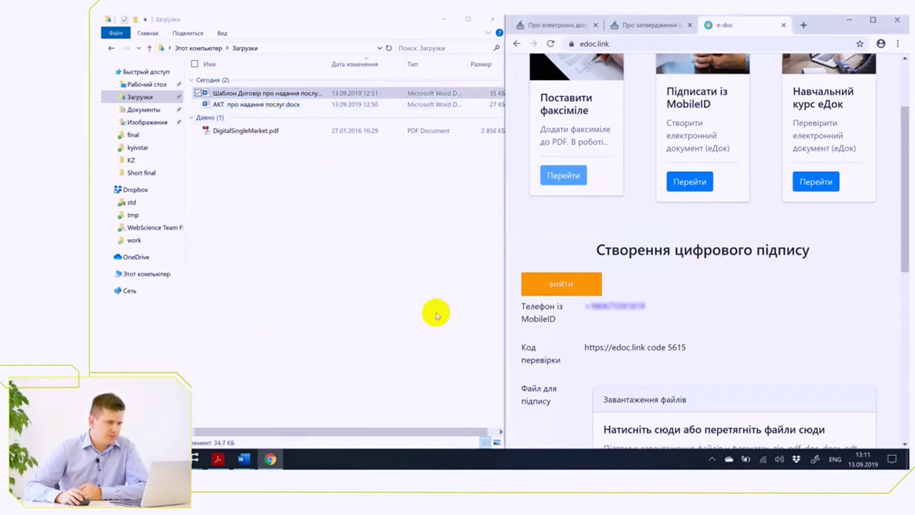
{"action": "mouse_move", "coordinate": [192, 459]}
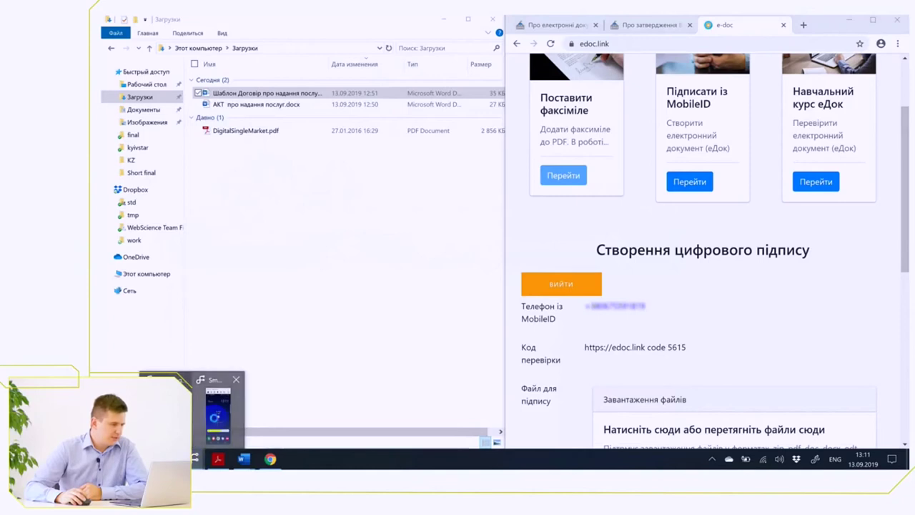
{"action": "left_click", "coordinate": [227, 404]}
Arrange the narrowed Downloads folder beside the browser and the phone mirror at the left edge
{"action": "left_click", "coordinate": [407, 206]}
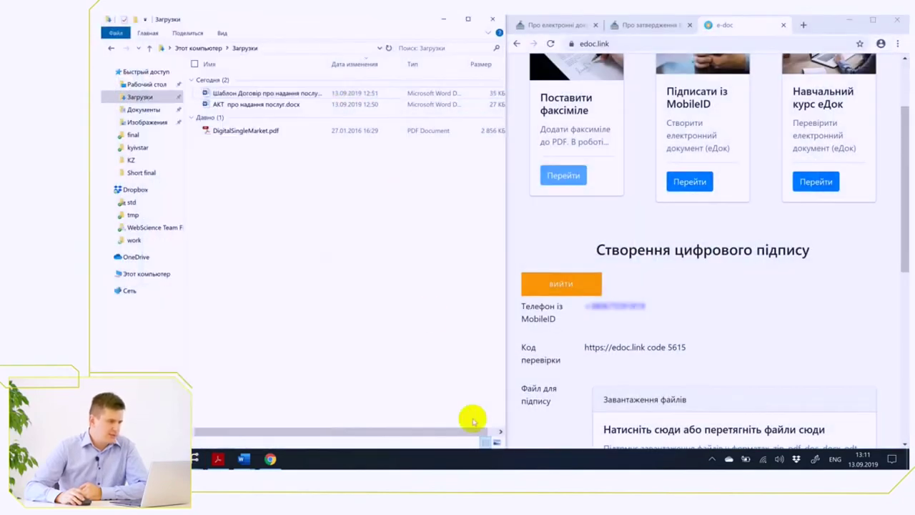
{"action": "left_click_drag", "start_coordinate": [505, 422], "coordinate": [362, 408]}
{"action": "left_click_drag", "start_coordinate": [208, 22], "coordinate": [400, 30]}
{"action": "left_click_drag", "start_coordinate": [212, 41], "coordinate": [178, 32]}
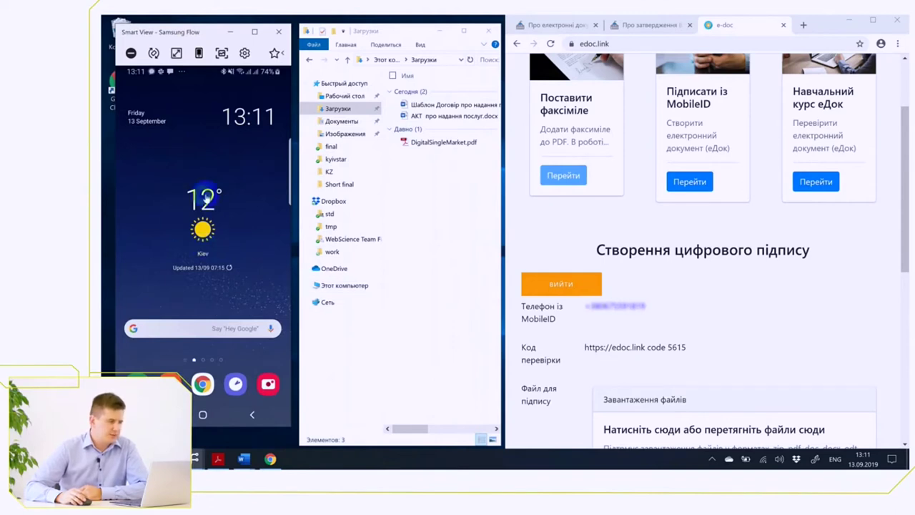
Select the MobileID phone number and the generated verification code on the signing form
{"action": "scroll", "coordinate": [556, 280], "scroll_direction": "down", "scroll_amount": 2}
{"action": "left_click", "coordinate": [585, 202]}
{"action": "left_click_drag", "start_coordinate": [585, 203], "coordinate": [638, 202]}
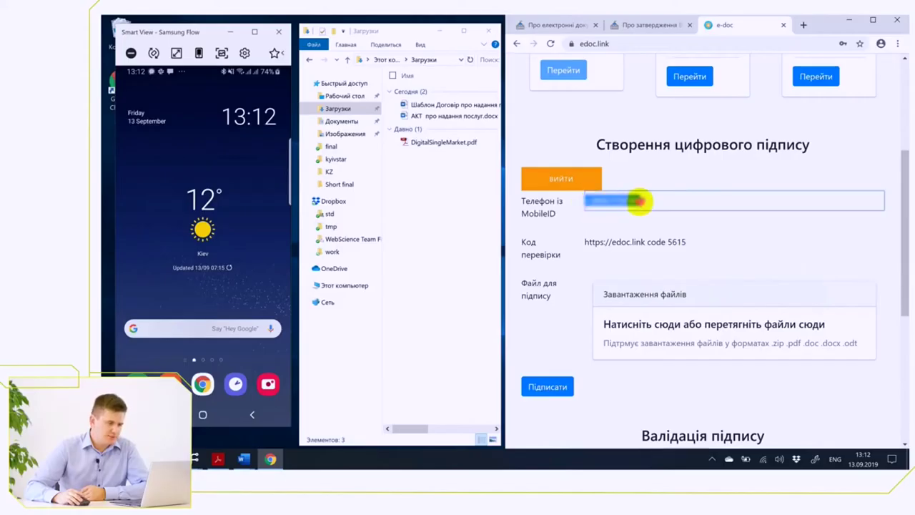
{"action": "left_click", "coordinate": [601, 201]}
{"action": "double_click", "coordinate": [635, 204]}
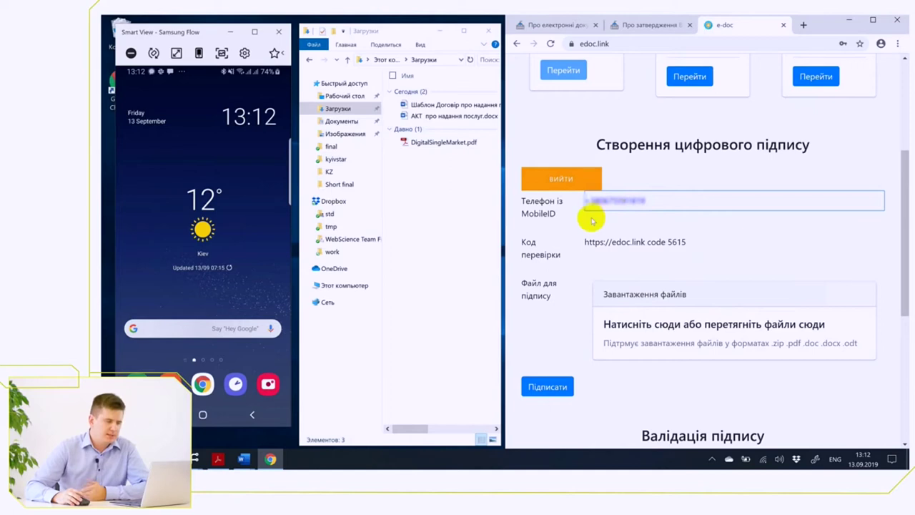
{"action": "left_click_drag", "start_coordinate": [593, 222], "coordinate": [647, 218]}
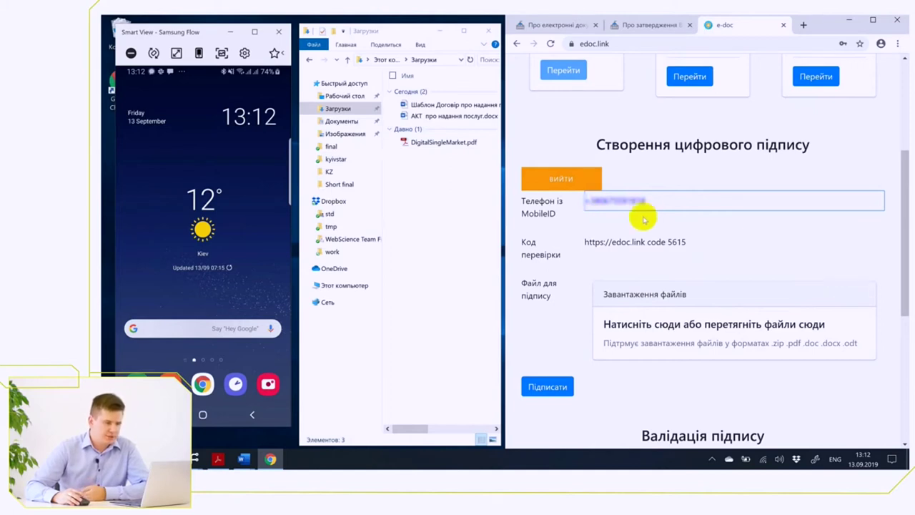
{"action": "left_click", "coordinate": [643, 220]}
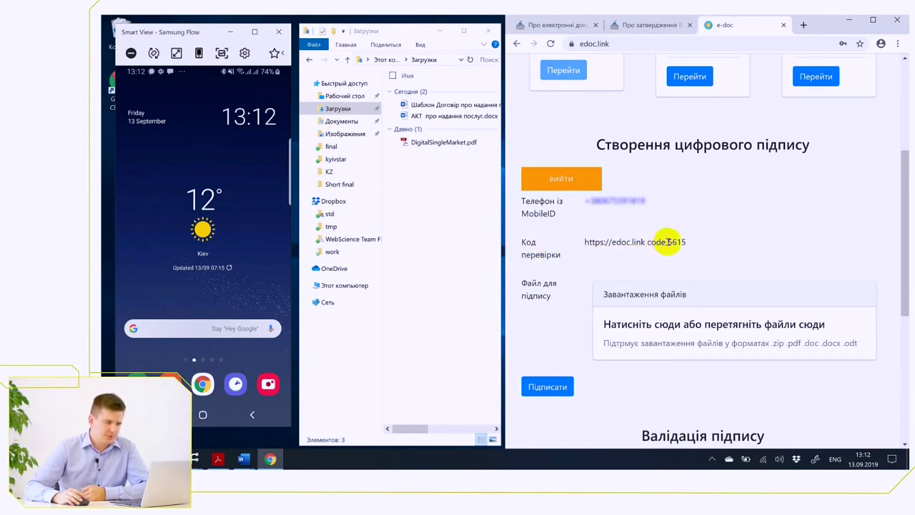
{"action": "left_click_drag", "start_coordinate": [668, 242], "coordinate": [692, 242]}
{"action": "left_click", "coordinate": [698, 246]}
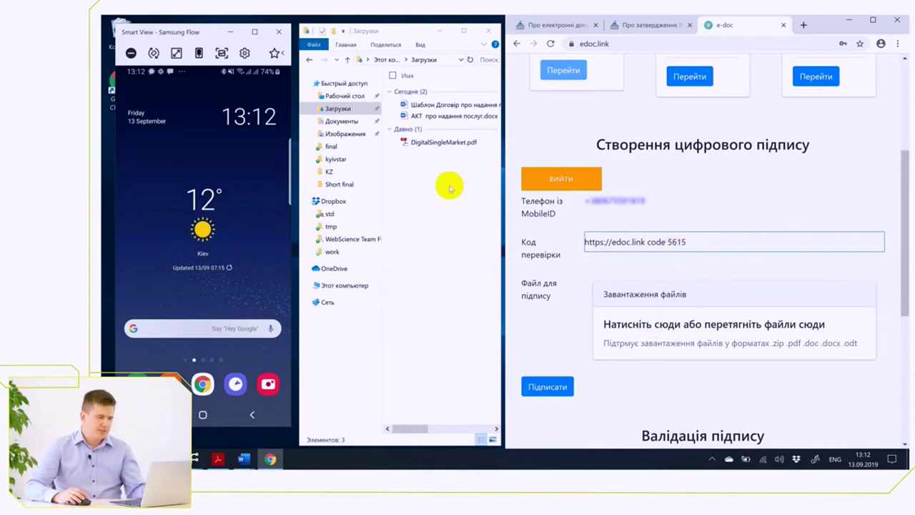
Drag Шаблон Договір про надання послуг в галузі IT + АКТ.docx into the form's drop zone
{"action": "left_click", "coordinate": [458, 105]}
{"action": "left_click", "coordinate": [453, 120], "text": "ctrl"}
{"action": "left_click", "coordinate": [447, 160]}
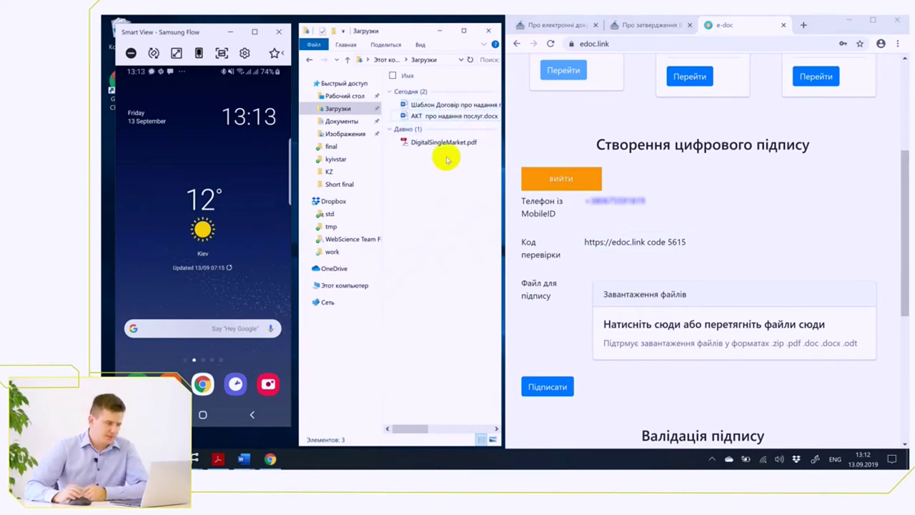
{"action": "left_click", "coordinate": [449, 105]}
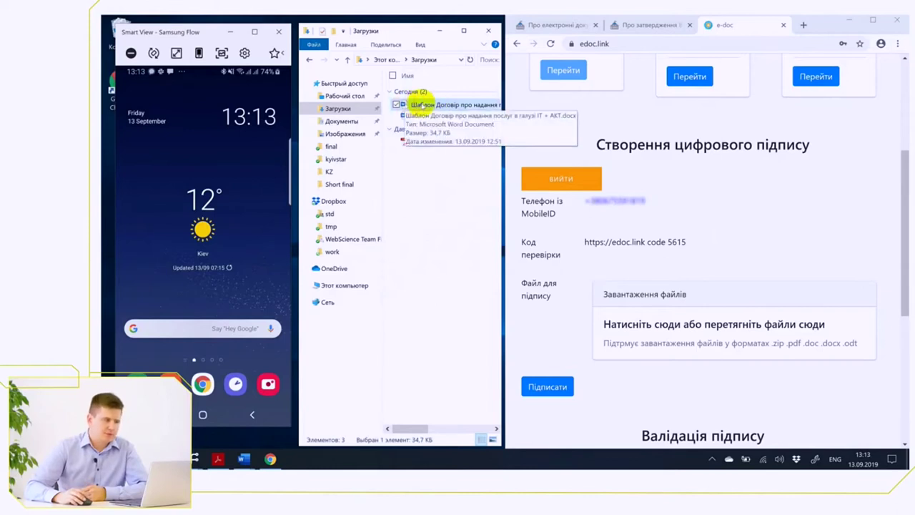
{"action": "left_click_drag", "start_coordinate": [422, 104], "coordinate": [664, 339]}
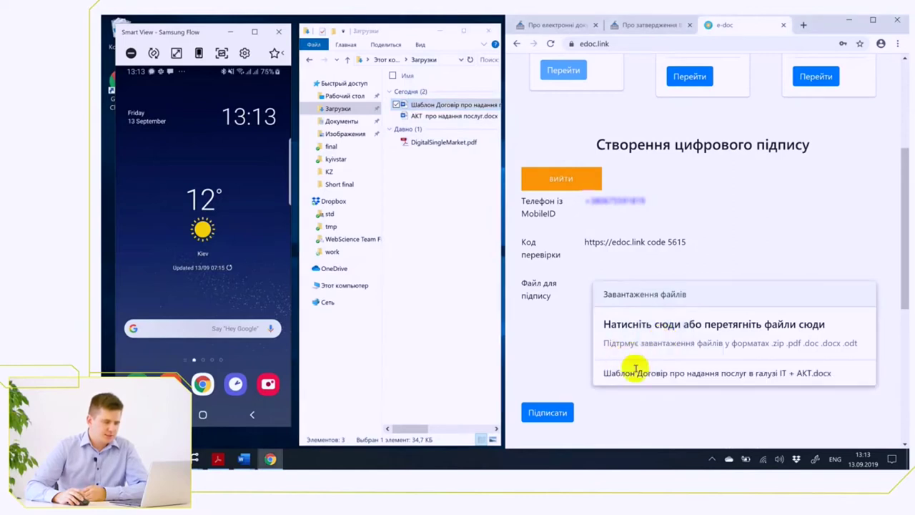
{"action": "scroll", "coordinate": [608, 358], "scroll_direction": "down", "scroll_amount": 2}
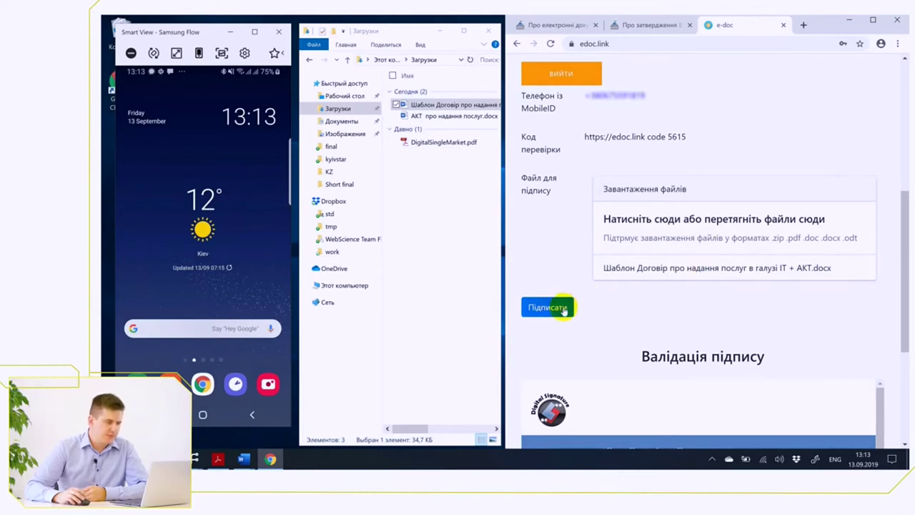
Sign the attached contract with MobileID, confirming the Kyivstar prompts and PIN on the phone
{"action": "left_click", "coordinate": [564, 309]}
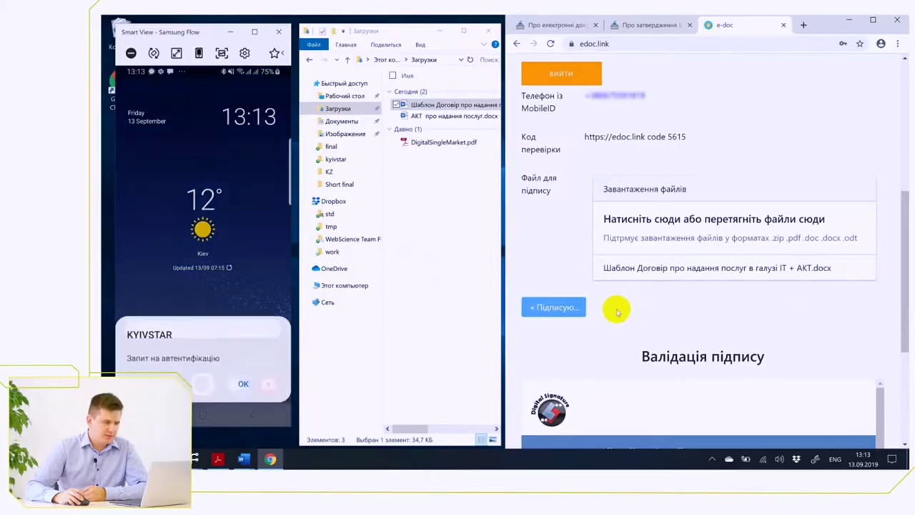
{"action": "left_click", "coordinate": [259, 300]}
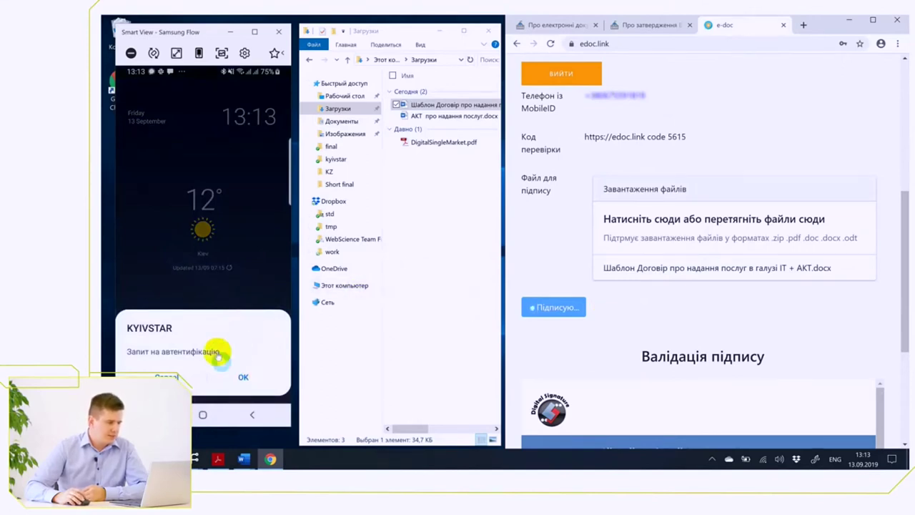
{"action": "left_click", "coordinate": [242, 378]}
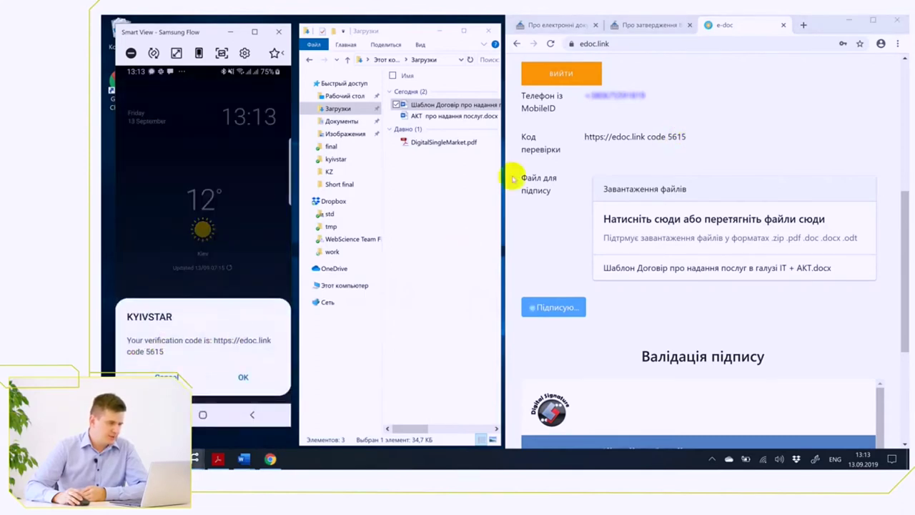
{"action": "left_click", "coordinate": [247, 379]}
{"action": "left_click", "coordinate": [243, 377]}
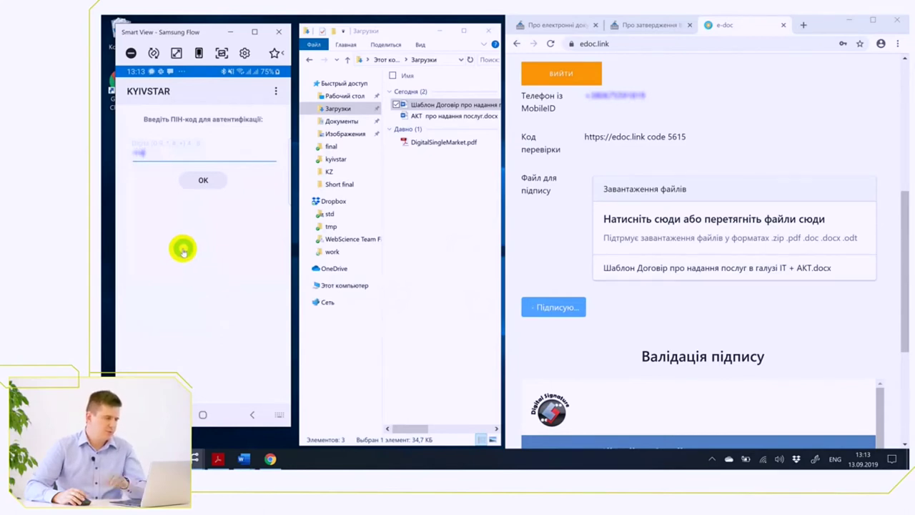
{"action": "left_click", "coordinate": [200, 181]}
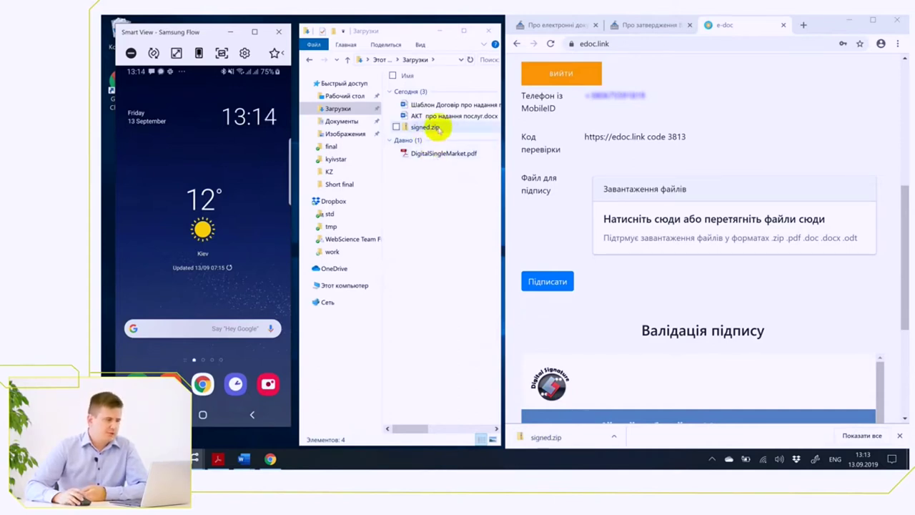
Open signed.zip, view the contract document, and check META-INF for signature.p7s
{"action": "double_click", "coordinate": [438, 129]}
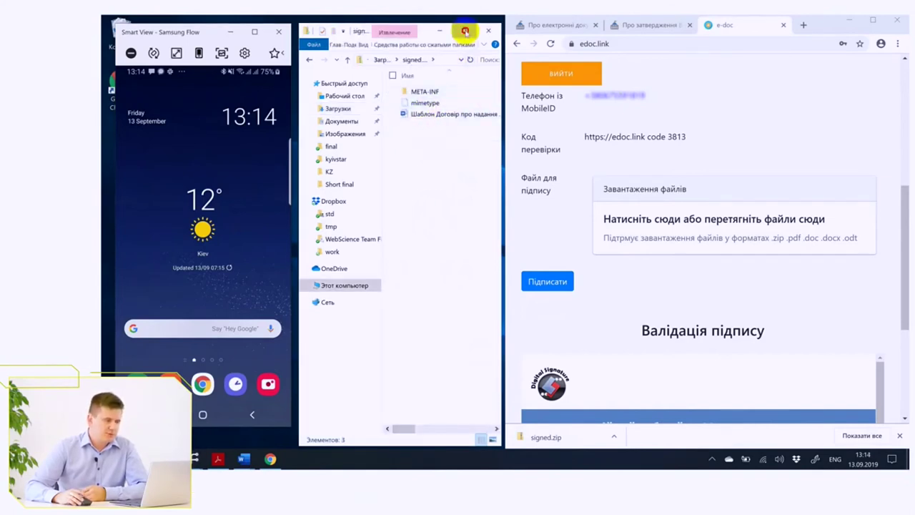
{"action": "left_click", "coordinate": [465, 32]}
{"action": "left_click", "coordinate": [258, 102]}
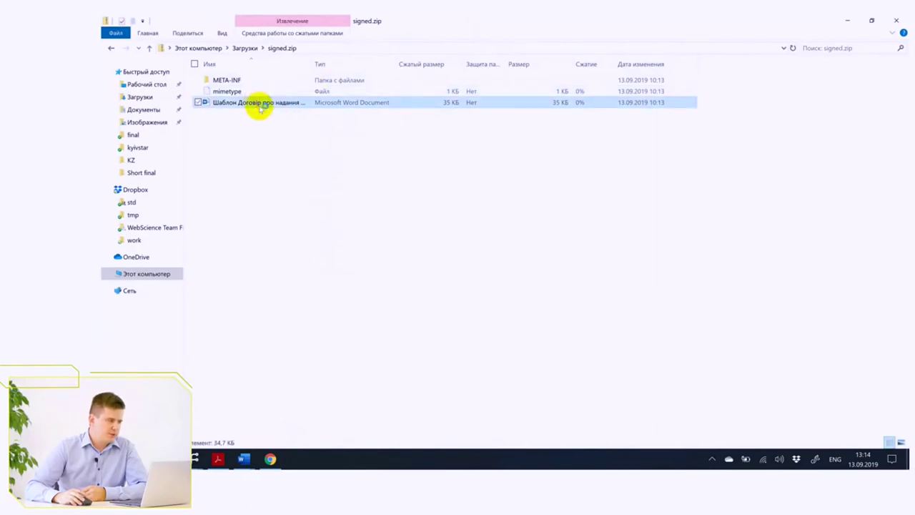
{"action": "double_click", "coordinate": [259, 103]}
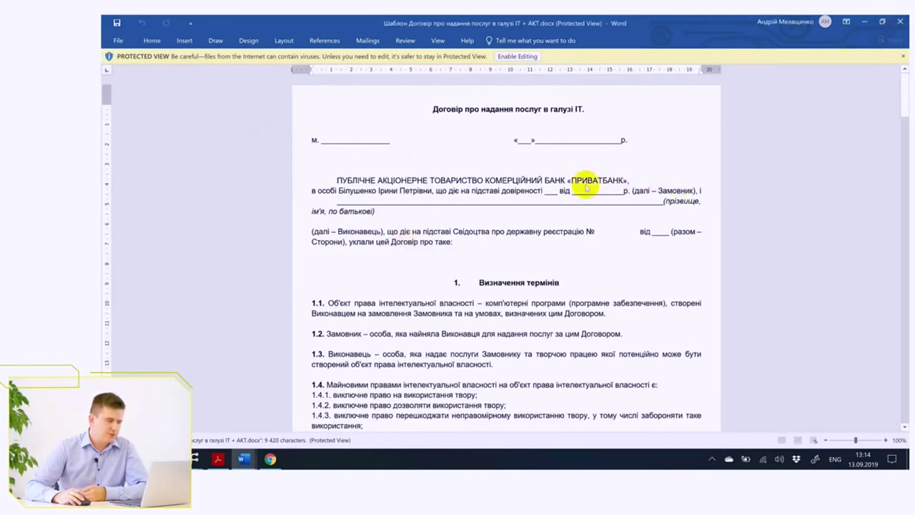
{"action": "left_click", "coordinate": [882, 21]}
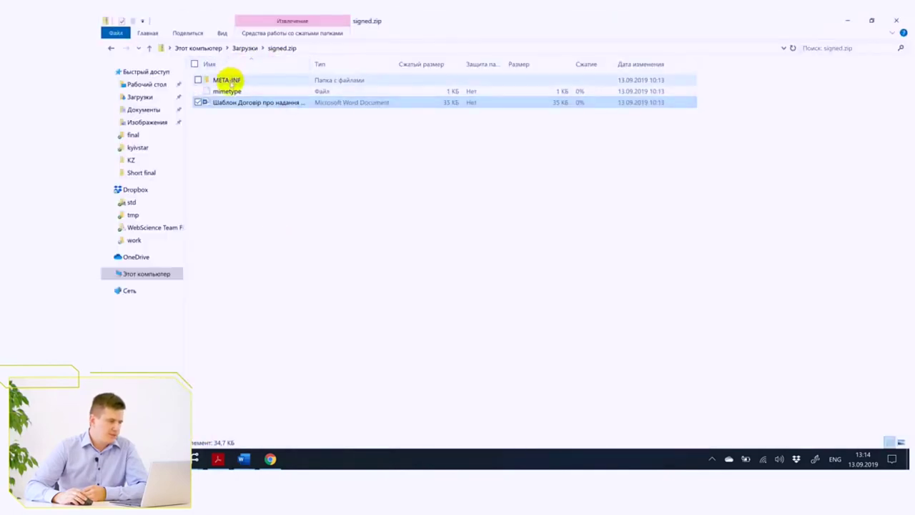
{"action": "double_click", "coordinate": [229, 81]}
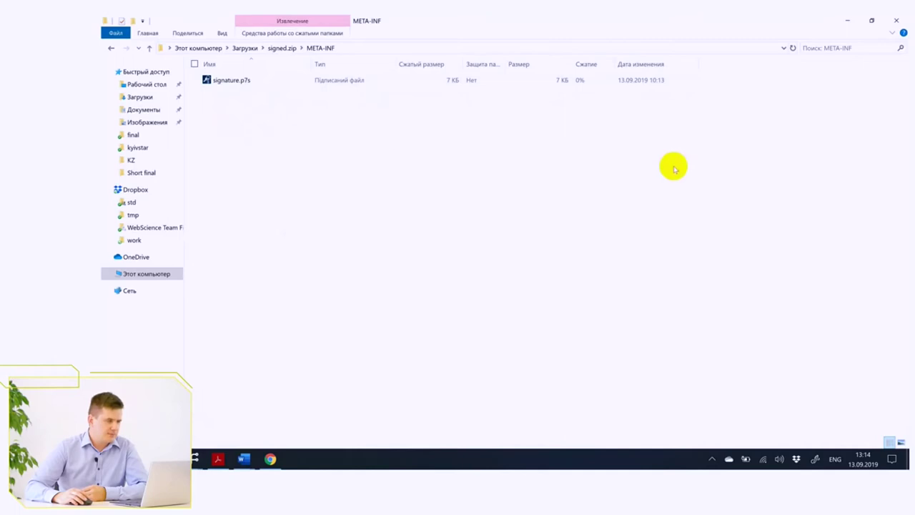
{"action": "left_click", "coordinate": [847, 21]}
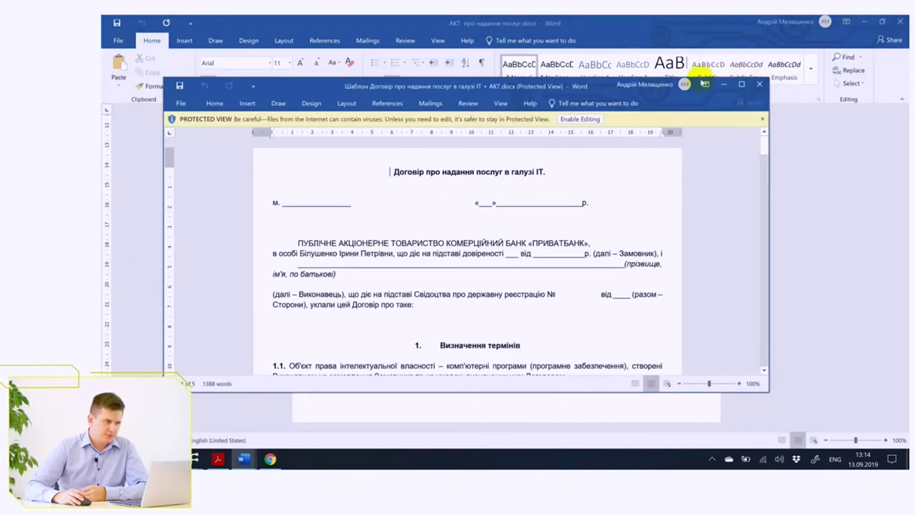
{"action": "left_click", "coordinate": [725, 86]}
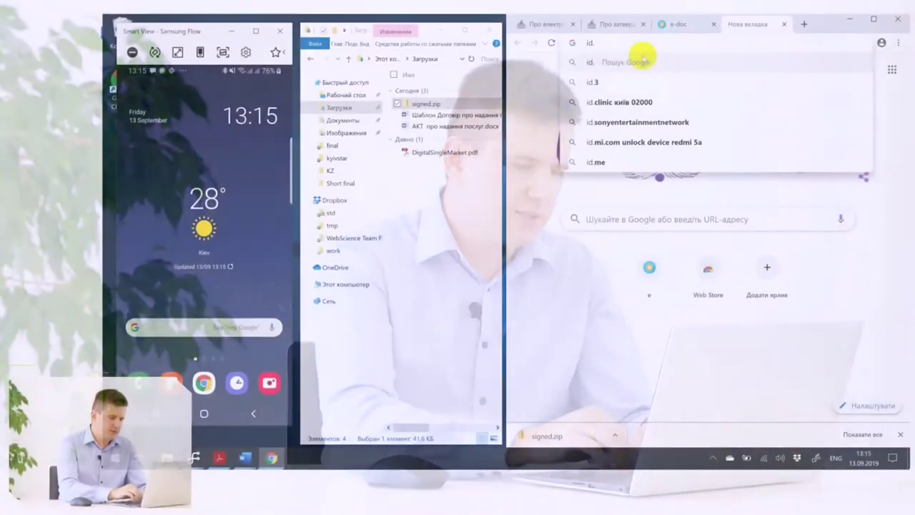
Load id.gov.ua, dismiss the Увага! warning, and go to Підпис файлів from the footer
{"action": "type", "text": "id.gov.ua"}
{"action": "left_click", "coordinate": [643, 60]}
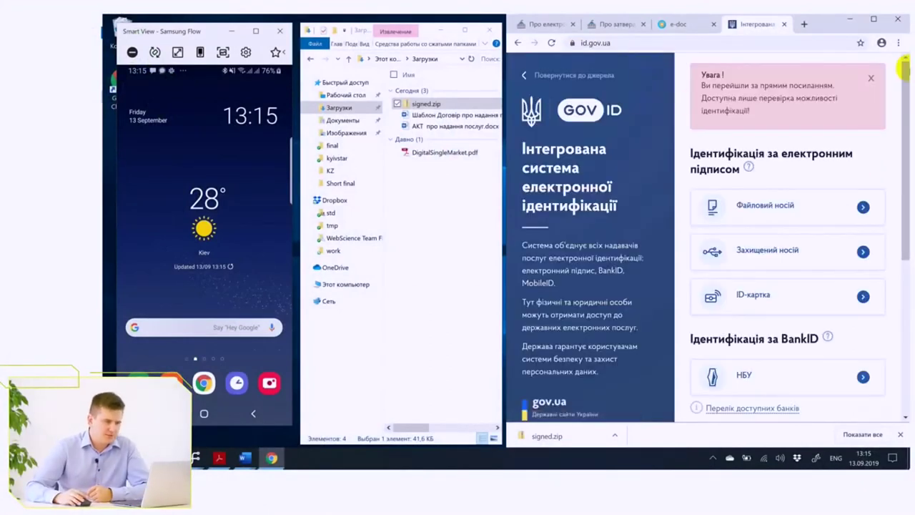
{"action": "left_click", "coordinate": [871, 78]}
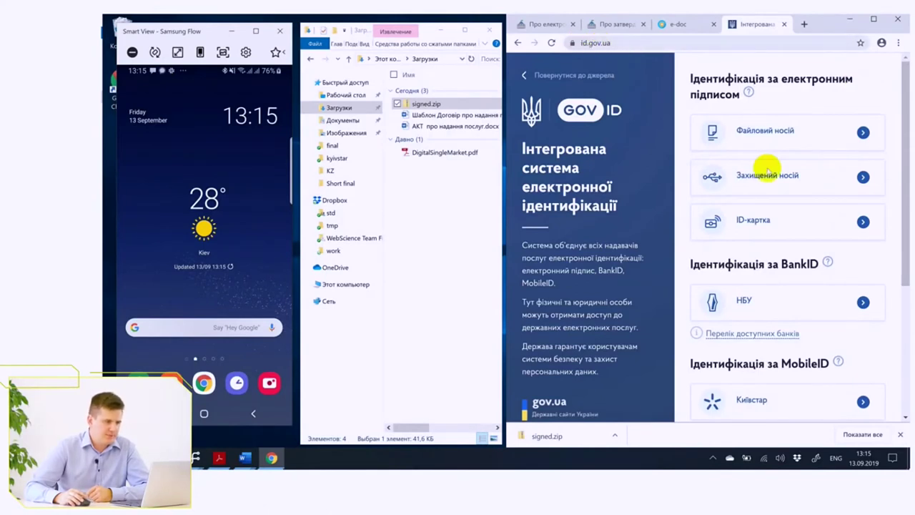
{"action": "scroll", "coordinate": [697, 154], "scroll_direction": "down", "scroll_amount": 1}
{"action": "scroll", "coordinate": [697, 164], "scroll_direction": "down", "scroll_amount": 1}
{"action": "scroll", "coordinate": [706, 164], "scroll_direction": "up", "scroll_amount": 2}
{"action": "scroll", "coordinate": [723, 146], "scroll_direction": "down", "scroll_amount": 3}
{"action": "scroll", "coordinate": [731, 163], "scroll_direction": "down", "scroll_amount": 1}
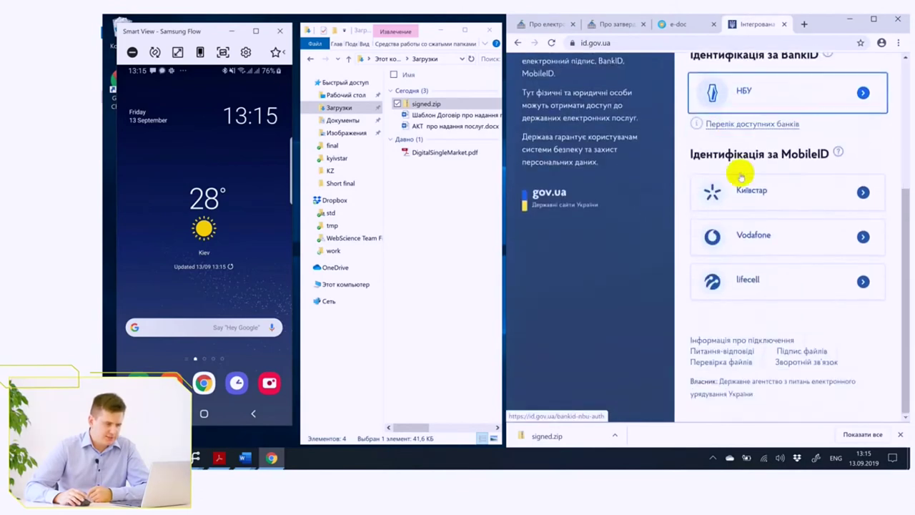
{"action": "left_click", "coordinate": [809, 352]}
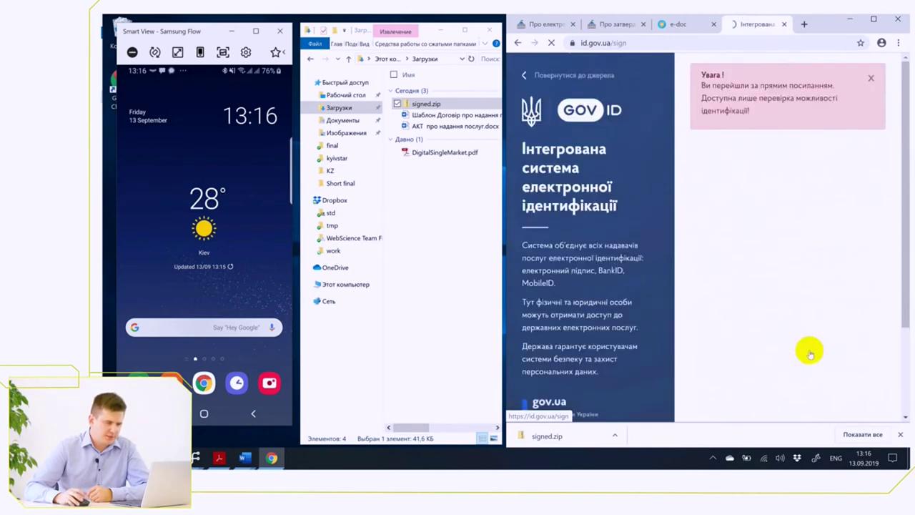
Choose SIM-картка with Київстар, enter the signer's phone number, and start reading the key
{"action": "left_click", "coordinate": [873, 80]}
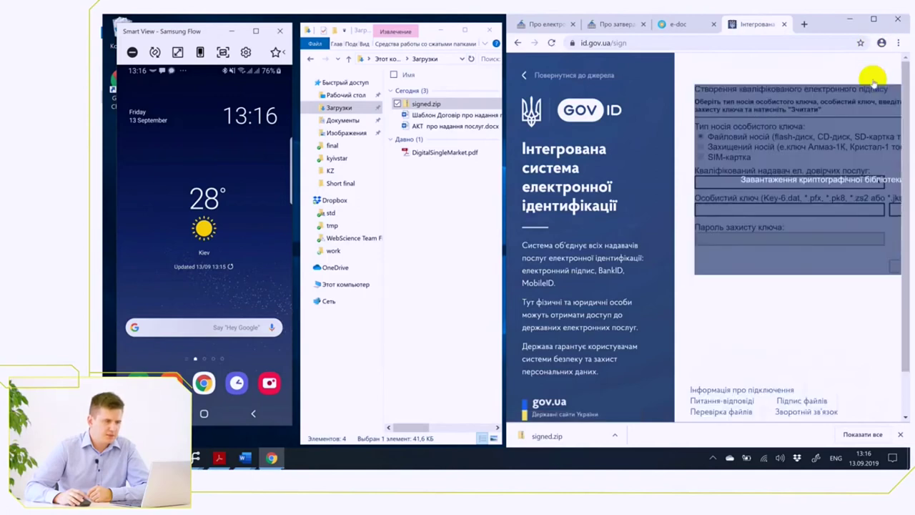
{"action": "left_click_drag", "start_coordinate": [505, 164], "coordinate": [432, 168]}
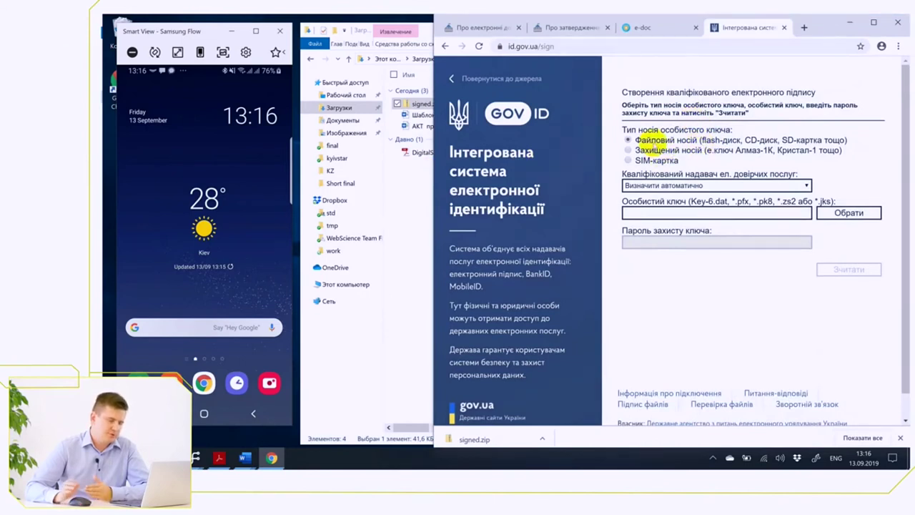
{"action": "left_click", "coordinate": [629, 160]}
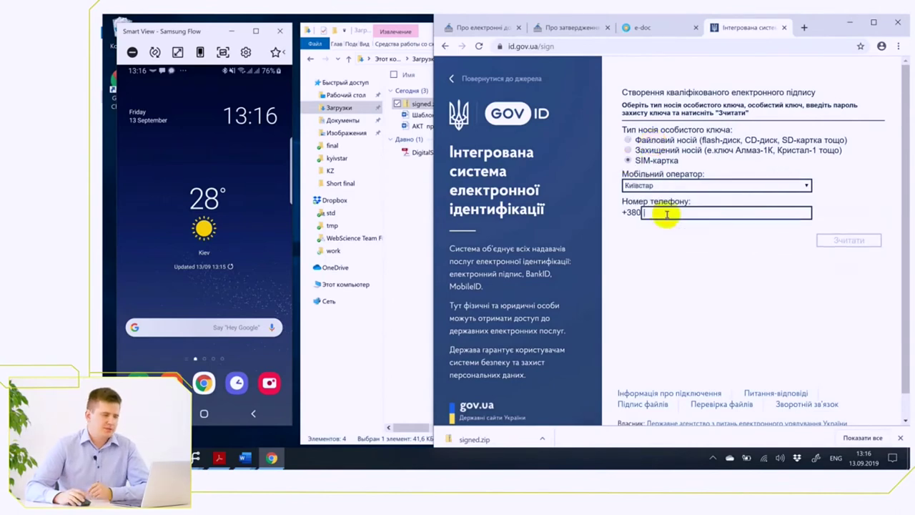
{"action": "left_click", "coordinate": [666, 214]}
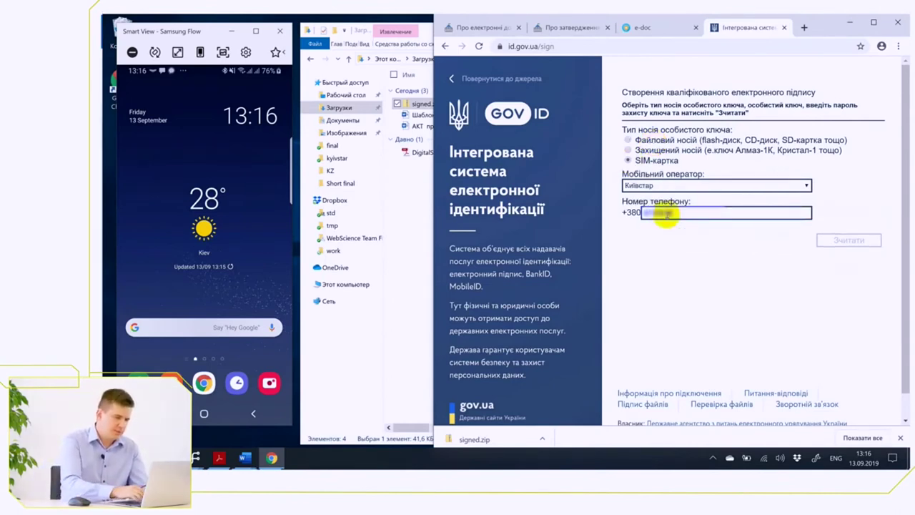
{"action": "type", "text": "67"}
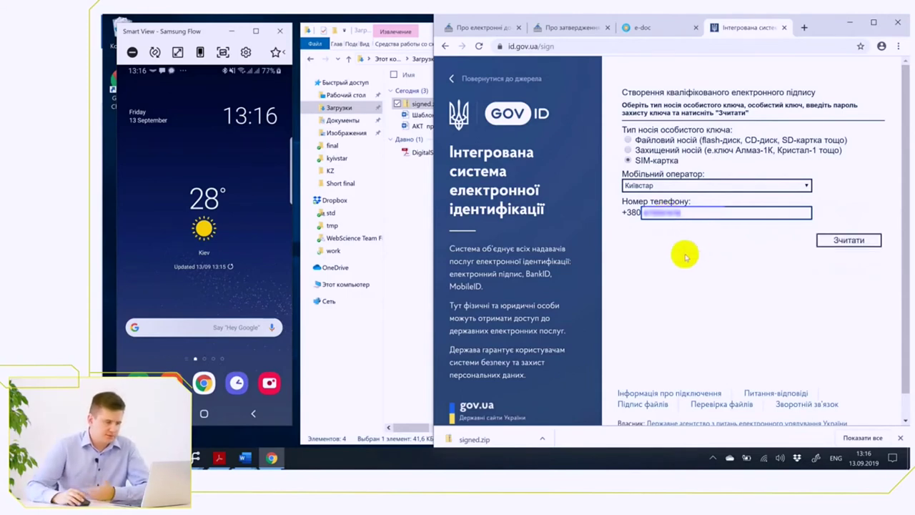
{"action": "left_click", "coordinate": [849, 241]}
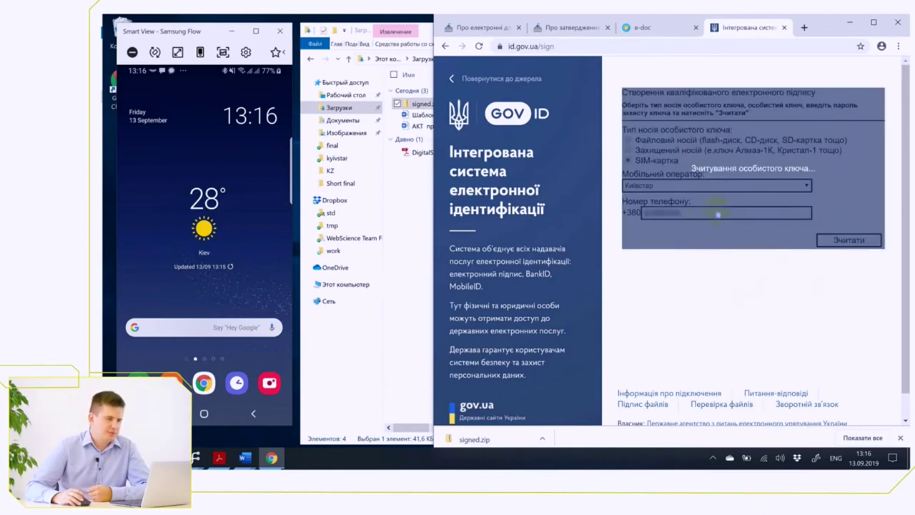
Approve the Kyivstar identification prompts and enter the Mobile ID PIN on the phone
{"action": "left_click", "coordinate": [239, 379]}
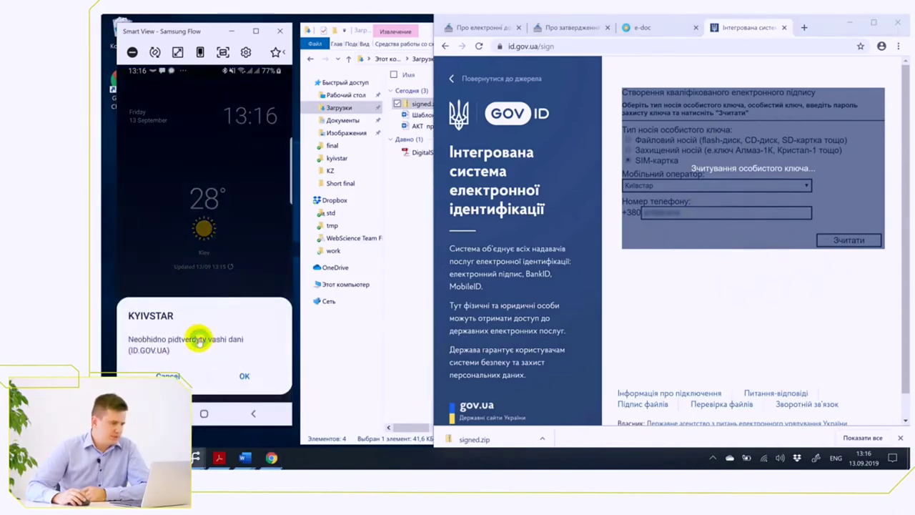
{"action": "left_click", "coordinate": [244, 377]}
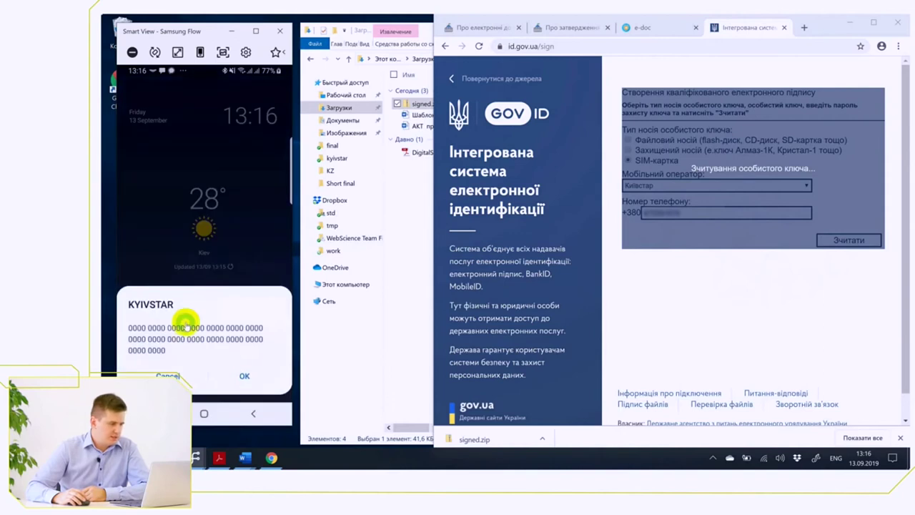
{"action": "left_click", "coordinate": [245, 377]}
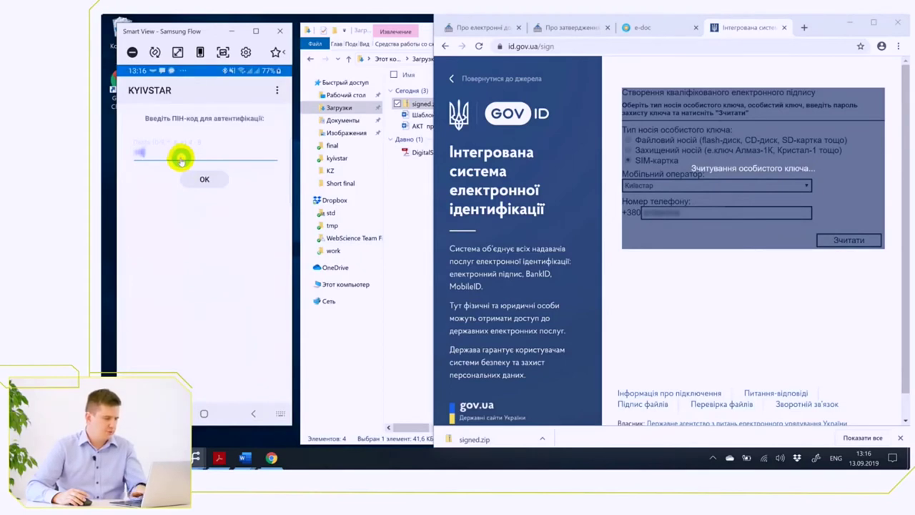
{"action": "left_click", "coordinate": [205, 179]}
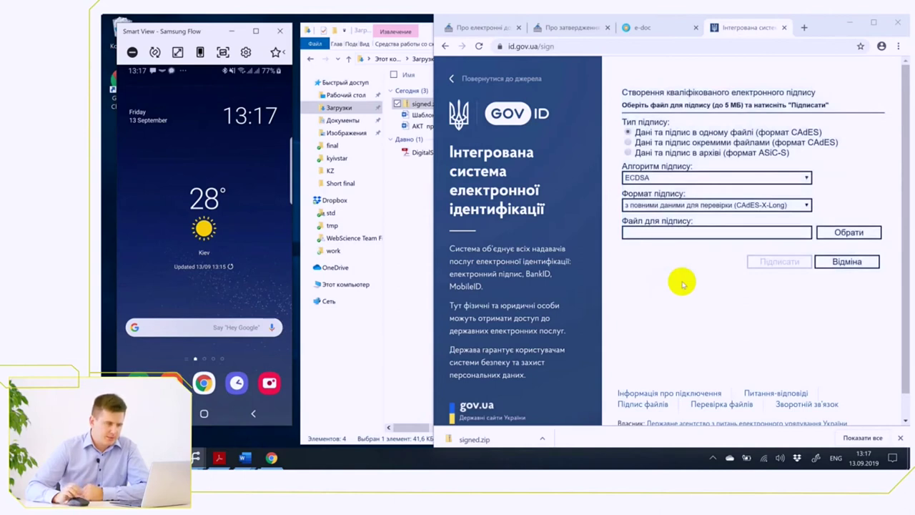
Choose ASiC-S archive with basic CAdES-BES format and select the contract .docx to sign
{"action": "left_click", "coordinate": [637, 153]}
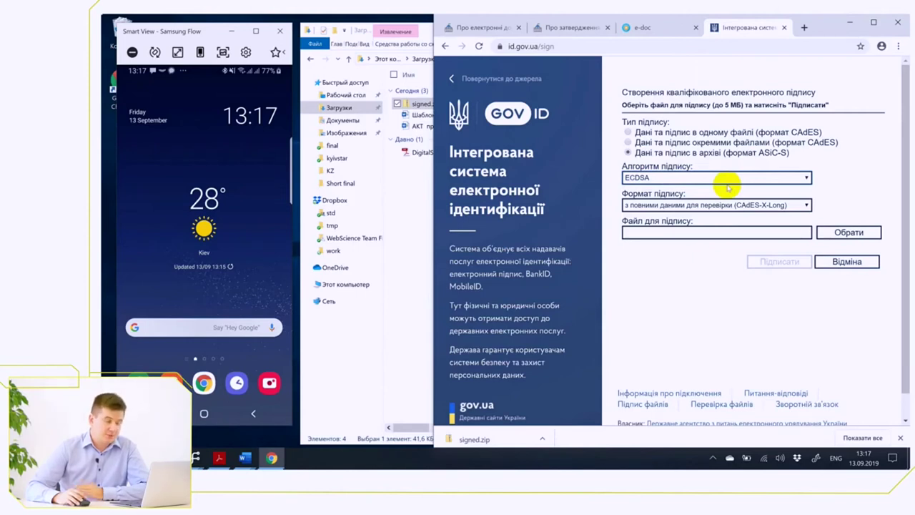
{"action": "left_click", "coordinate": [691, 206]}
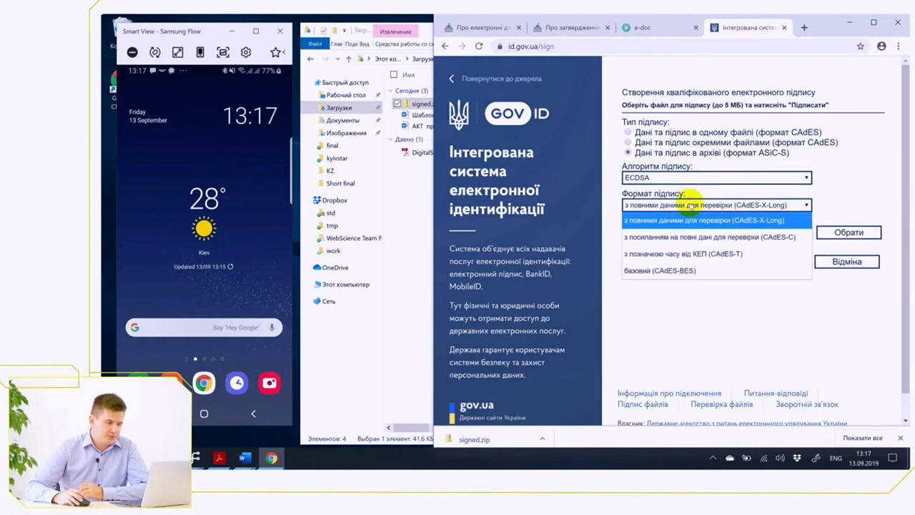
{"action": "left_click", "coordinate": [657, 272]}
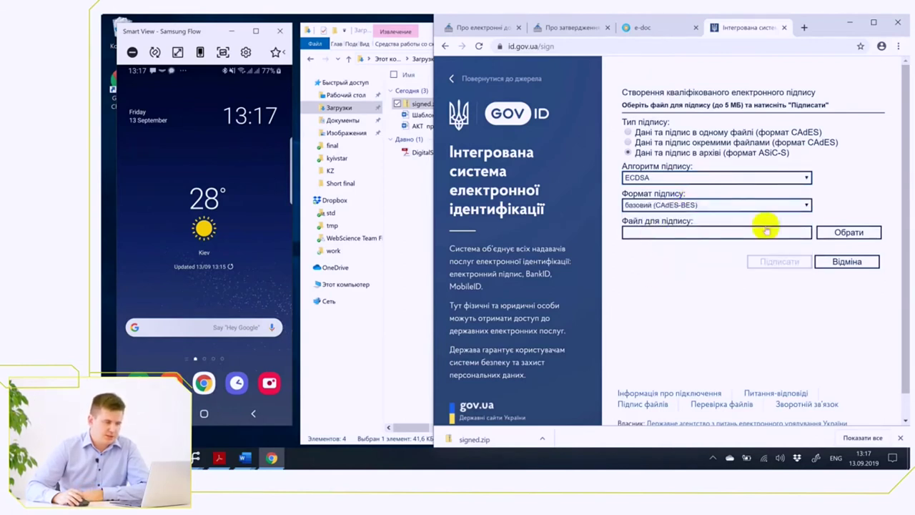
{"action": "left_click", "coordinate": [849, 232]}
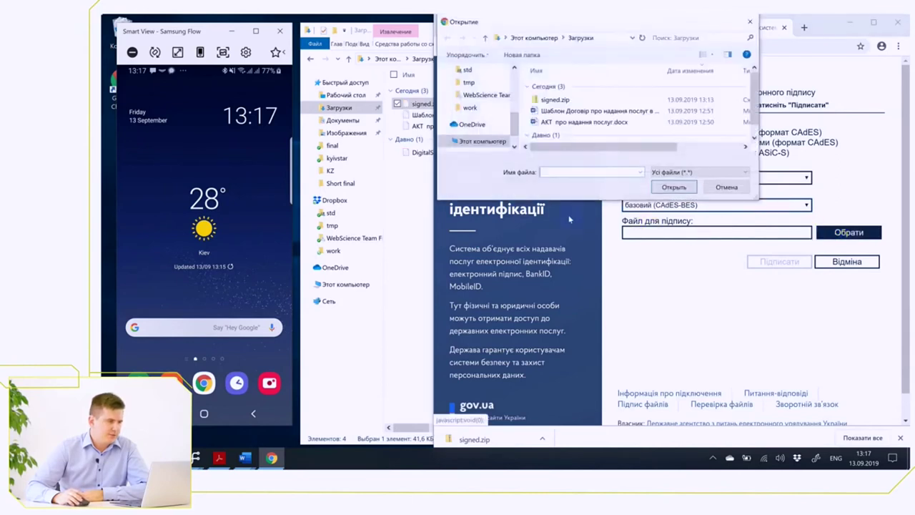
{"action": "scroll", "coordinate": [476, 107], "scroll_direction": "up", "scroll_amount": 2}
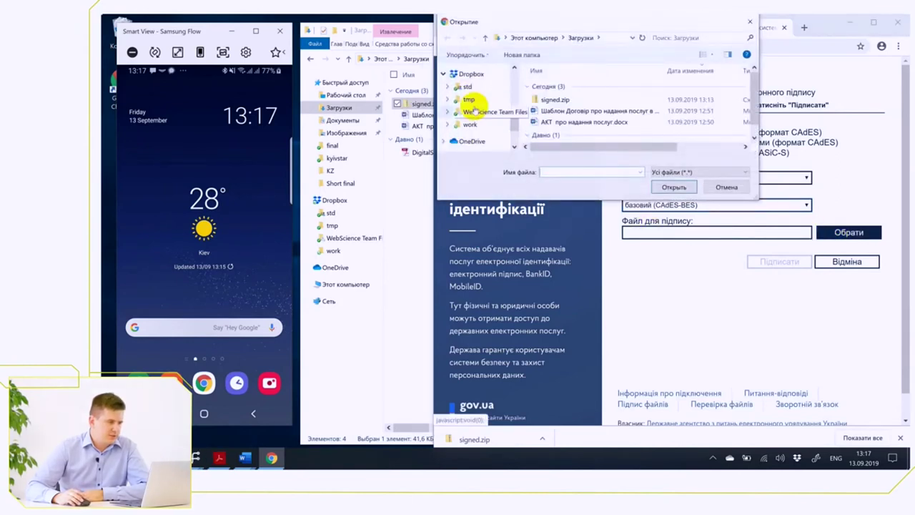
{"action": "scroll", "coordinate": [473, 114], "scroll_direction": "up", "scroll_amount": 1}
{"action": "double_click", "coordinate": [587, 111]}
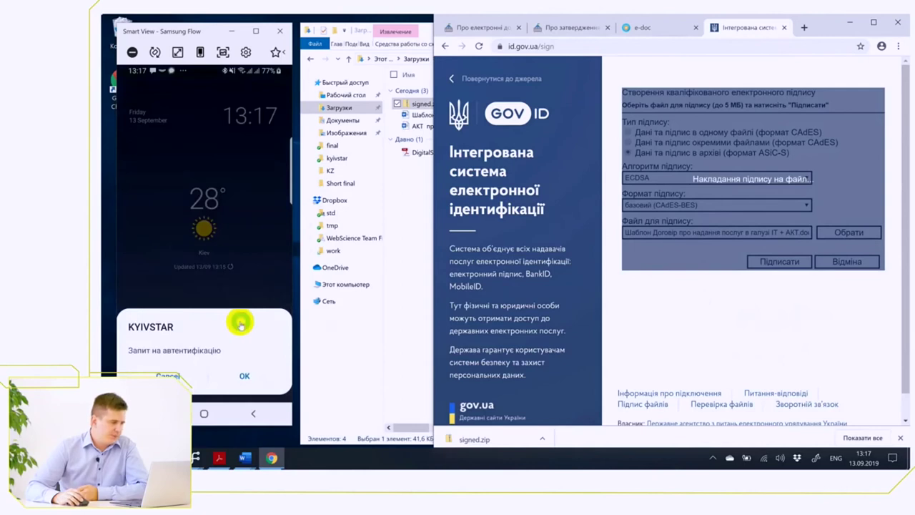
Approve the Kyivstar signing prompts and PIN on the phone, then save the signed archive
{"action": "left_click", "coordinate": [245, 375]}
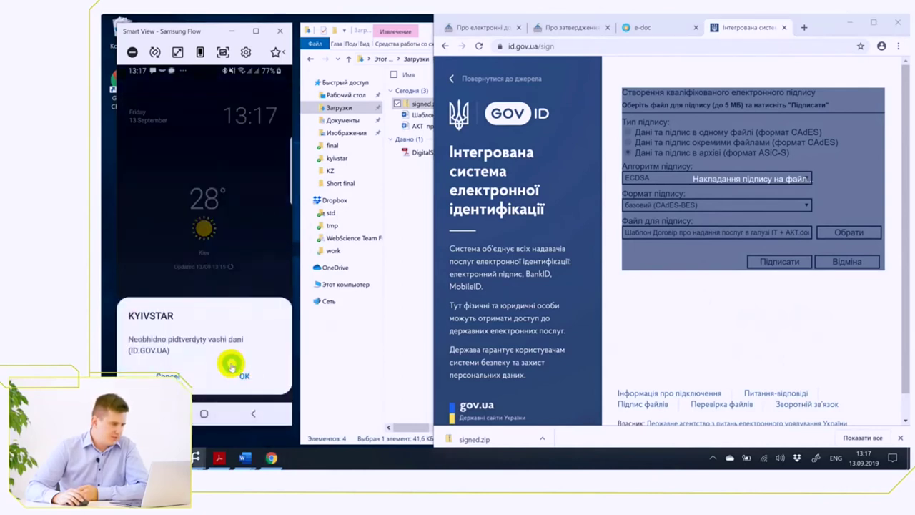
{"action": "left_click", "coordinate": [242, 376]}
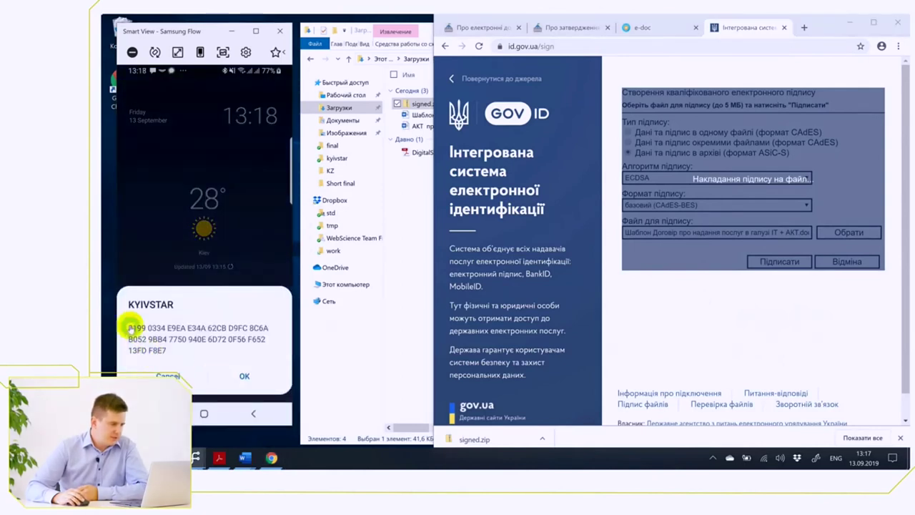
{"action": "left_click", "coordinate": [242, 379]}
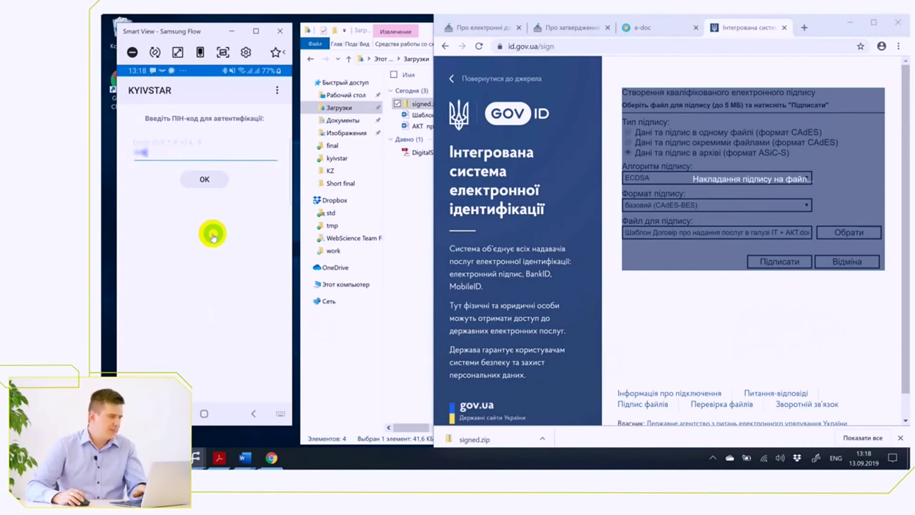
{"action": "left_click", "coordinate": [203, 180]}
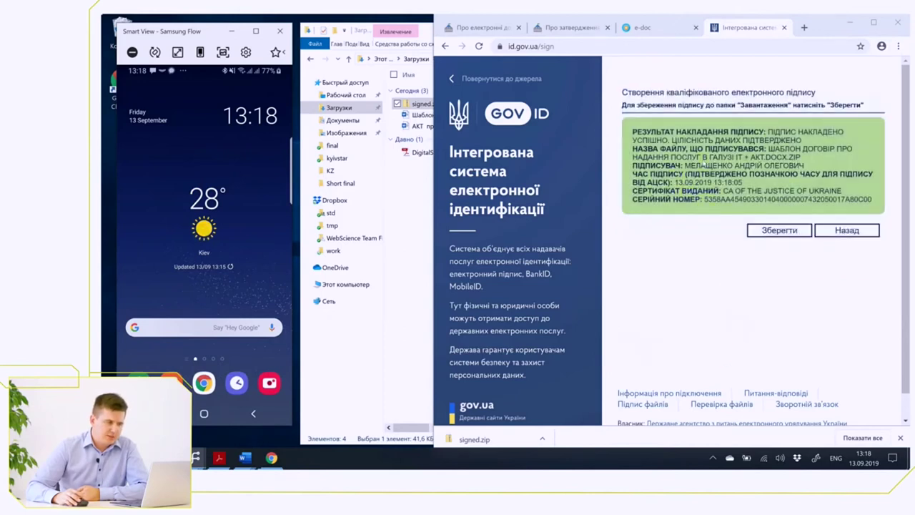
{"action": "left_click", "coordinate": [763, 235]}
{"action": "left_click", "coordinate": [763, 236]}
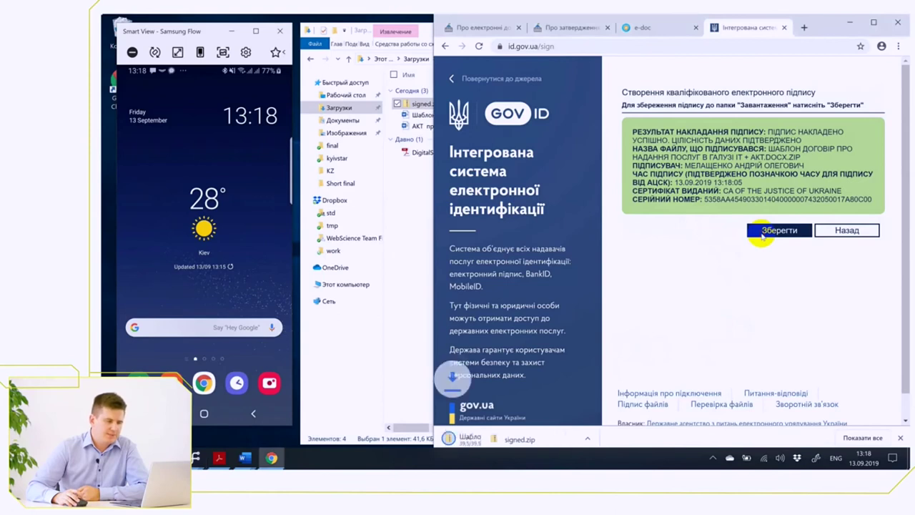
Open the signed contract .docx.zip from Downloads, maximized, and enter META-INF to reveal signature.p7s
{"action": "left_click", "coordinate": [408, 215]}
{"action": "left_click", "coordinate": [456, 137]}
{"action": "double_click", "coordinate": [455, 139]}
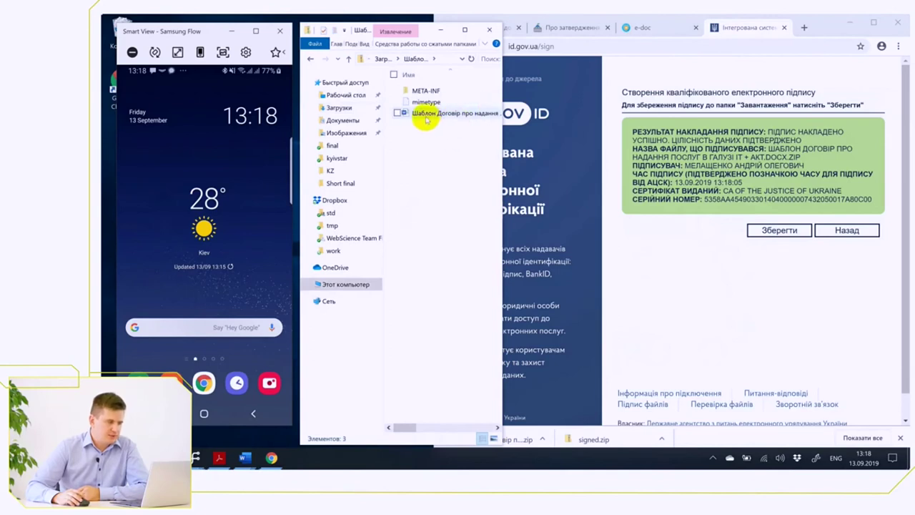
{"action": "left_click", "coordinate": [465, 29]}
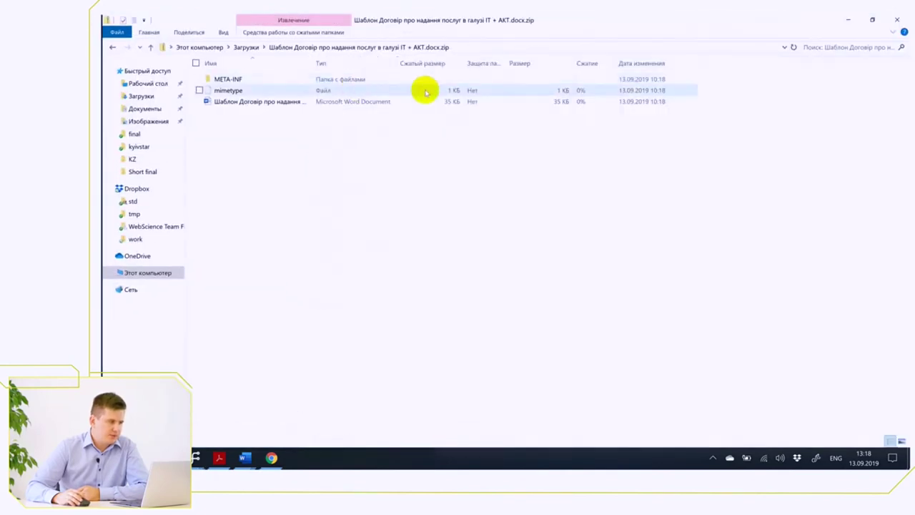
{"action": "double_click", "coordinate": [259, 79]}
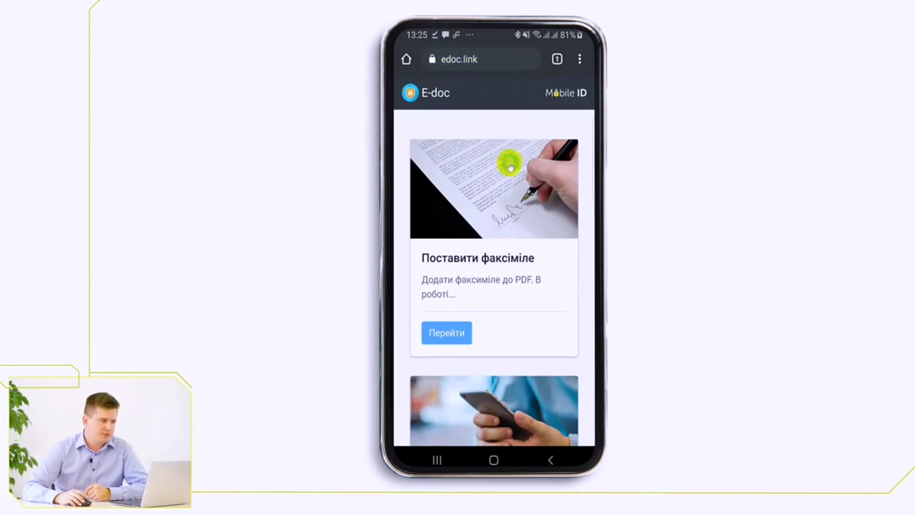
Scroll the phone's edoc.link page down to the Mobile ID signing form with its upload area
{"action": "scroll", "coordinate": [508, 163], "scroll_direction": "down", "scroll_amount": 4}
{"action": "scroll", "coordinate": [509, 164], "scroll_direction": "down", "scroll_amount": 8}
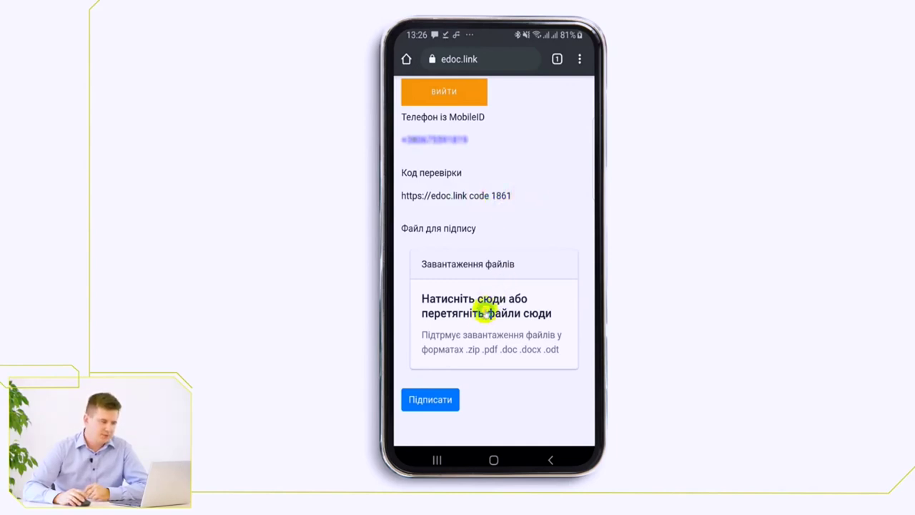
Attach 'Шаблон Договір про надання послуг в галузі IT + AKT.docx' from the phone's Downloads via Files
{"action": "left_click", "coordinate": [485, 311]}
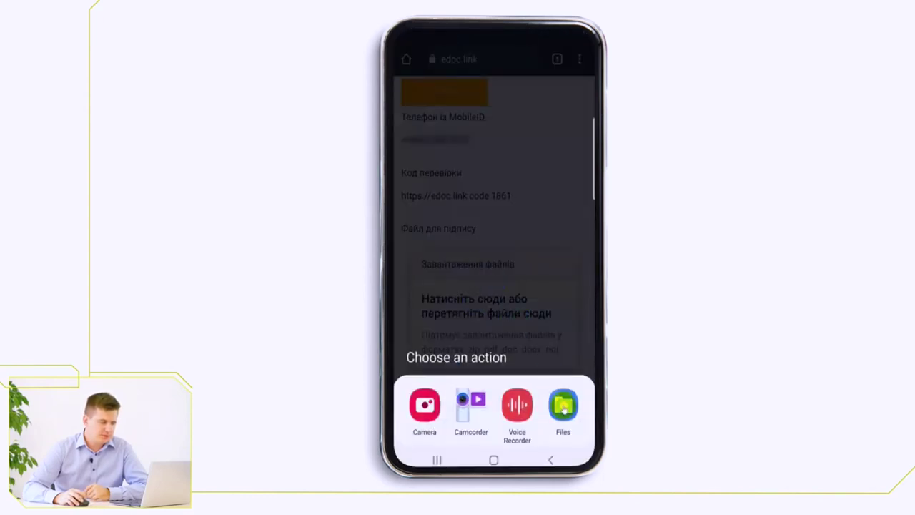
{"action": "left_click", "coordinate": [564, 406]}
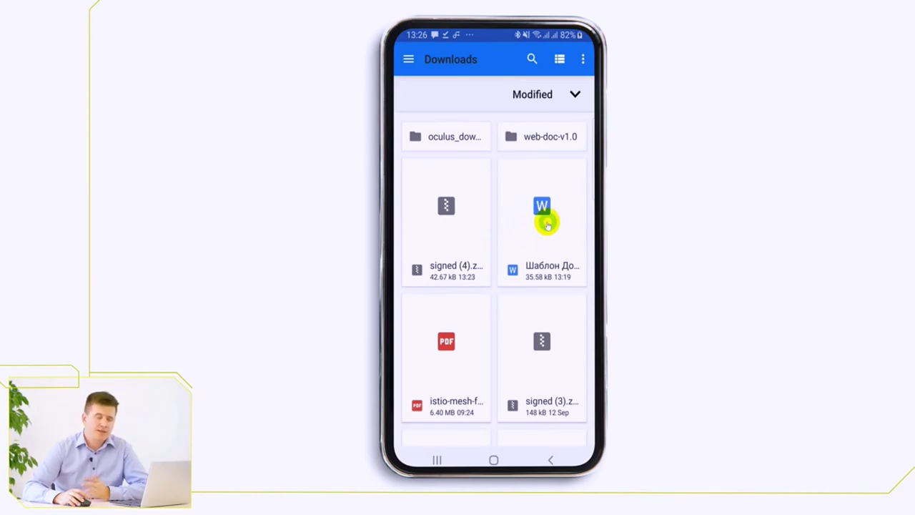
{"action": "left_click", "coordinate": [546, 224]}
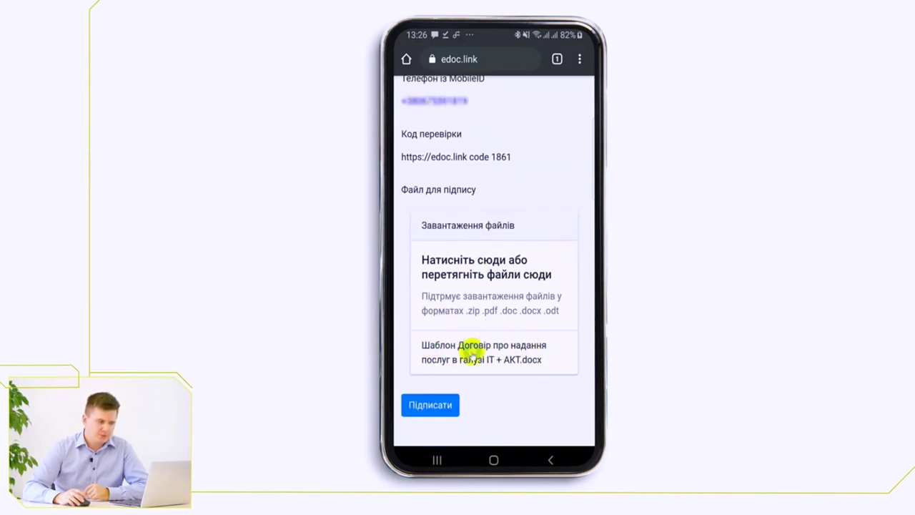
Sign the contract with Kyivstar Mobile ID, confirming the prompts and PIN, then download signed.zip
{"action": "left_click", "coordinate": [428, 408]}
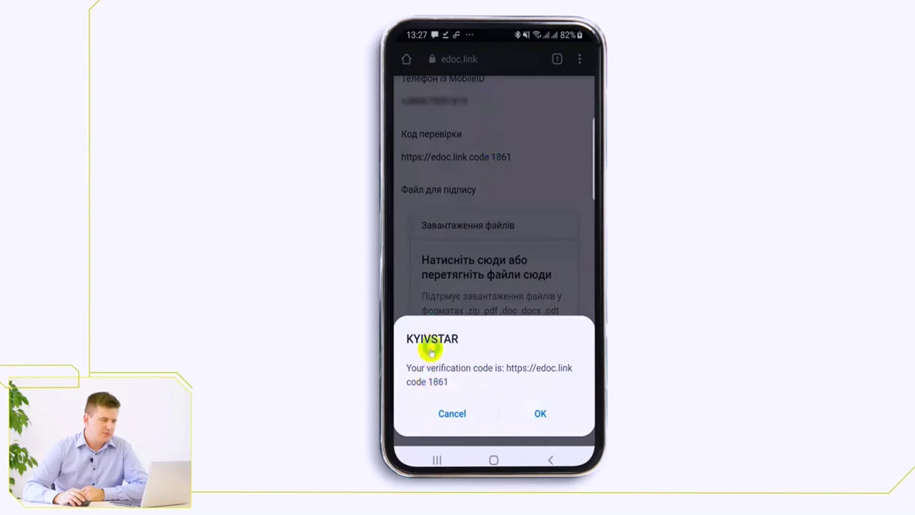
{"action": "left_click", "coordinate": [538, 415]}
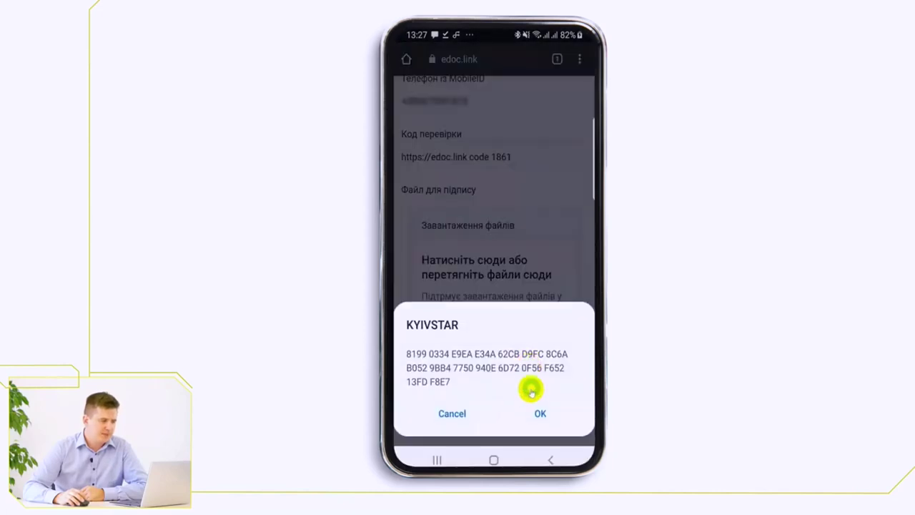
{"action": "left_click", "coordinate": [538, 415]}
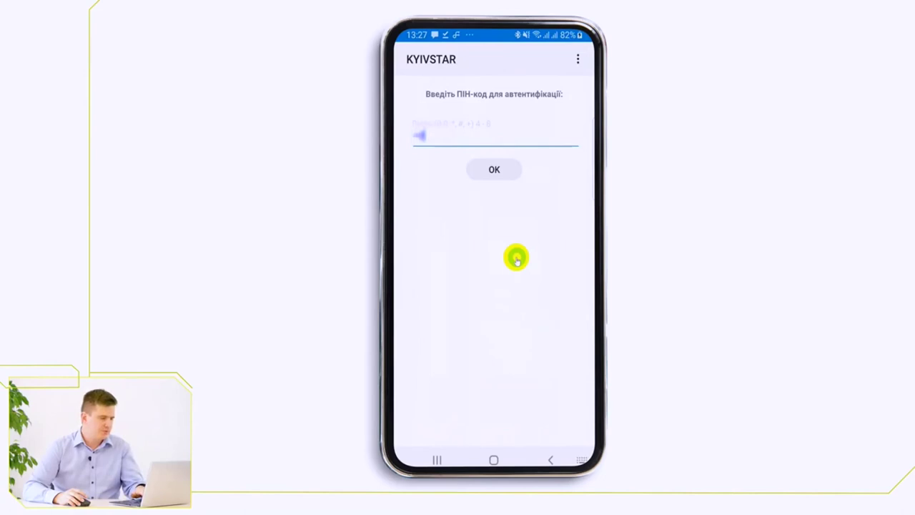
{"action": "left_click", "coordinate": [492, 170]}
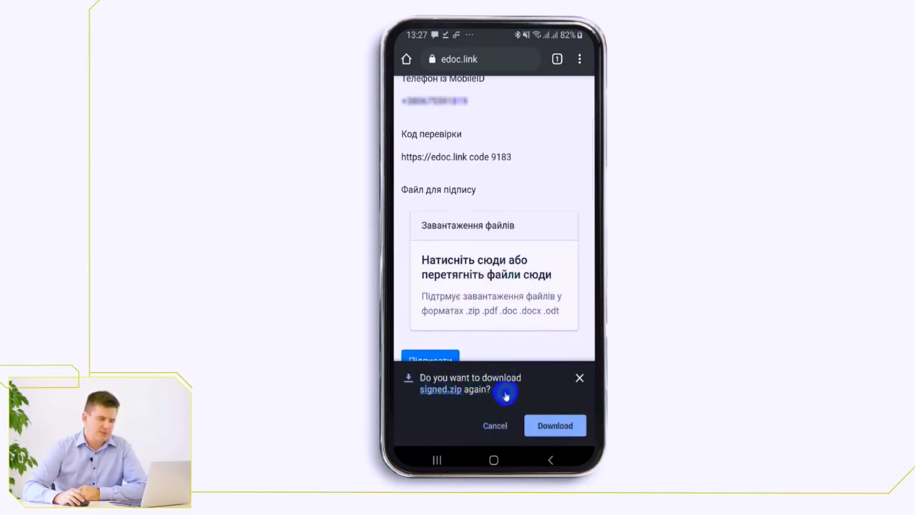
{"action": "left_click", "coordinate": [548, 424]}
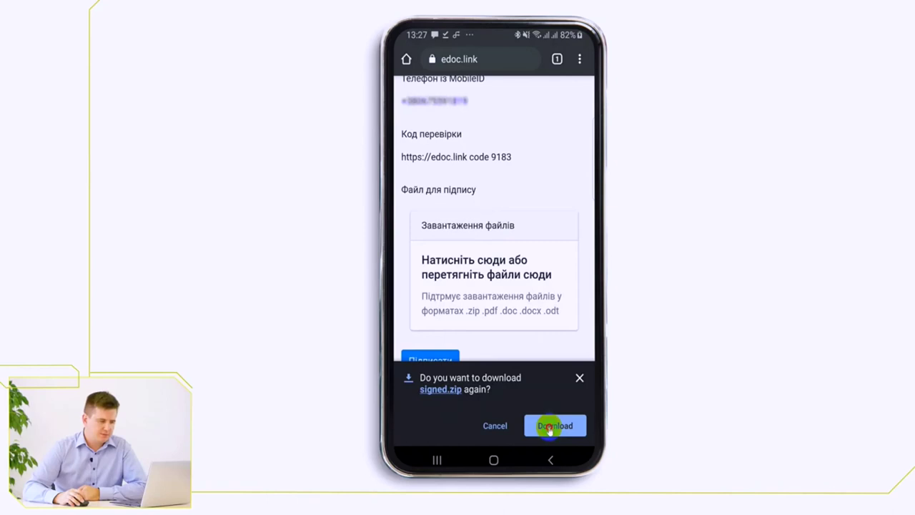